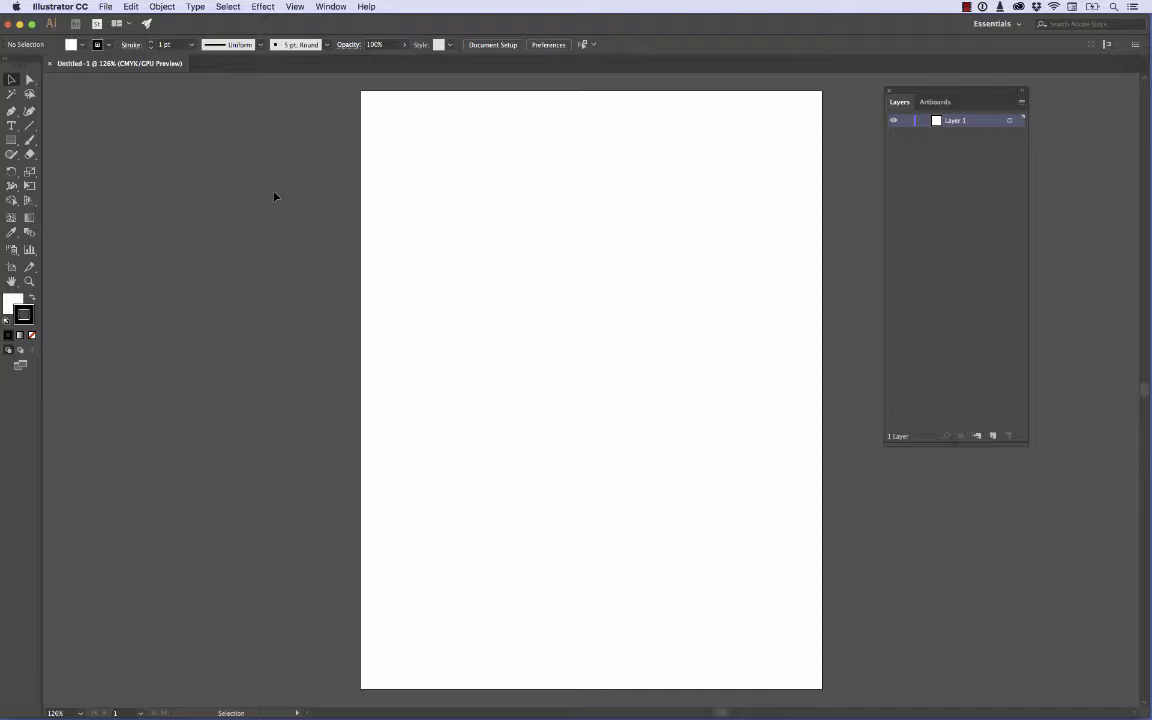
Step: Place DownloadedDesign.png from Downloads onto the artboard as a linked image
{"action": "left_click", "coordinate": [105, 6]}
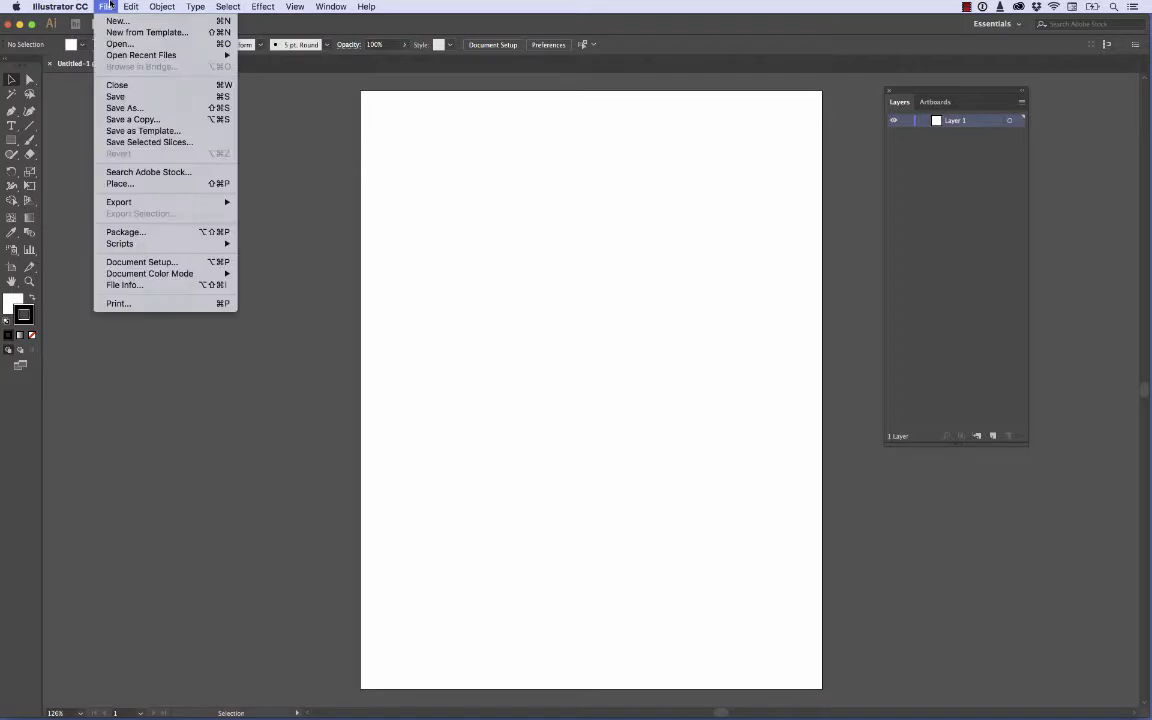
{"action": "left_click", "coordinate": [118, 184]}
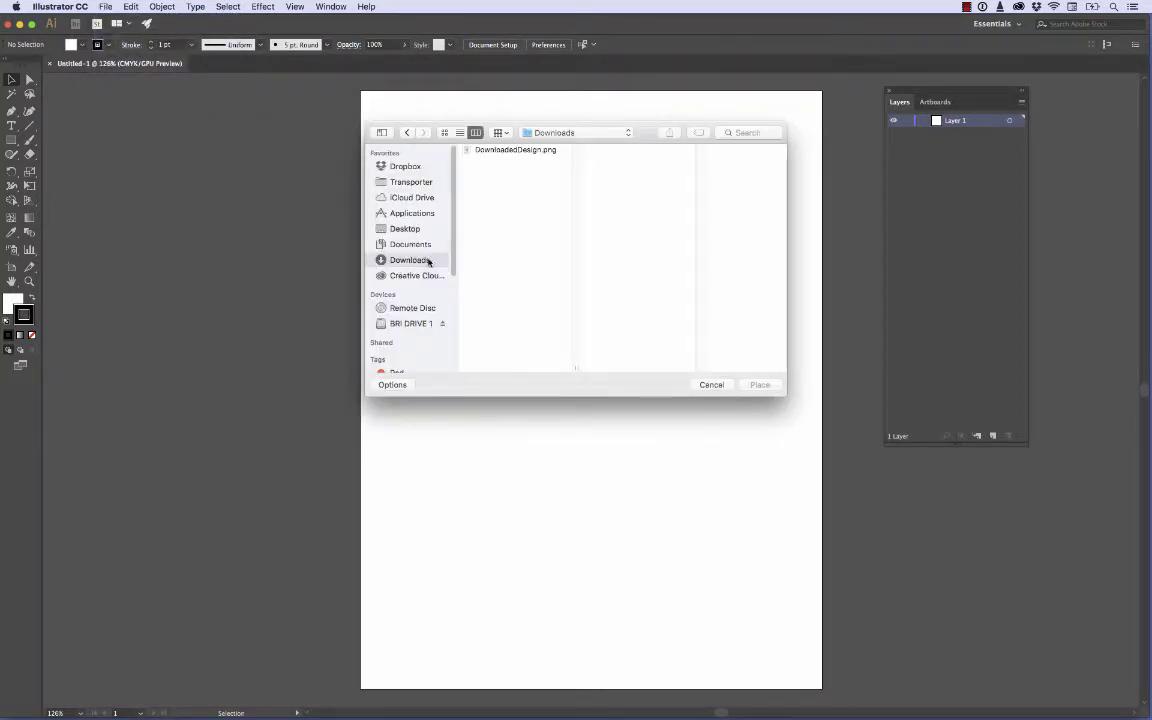
{"action": "left_click", "coordinate": [500, 150]}
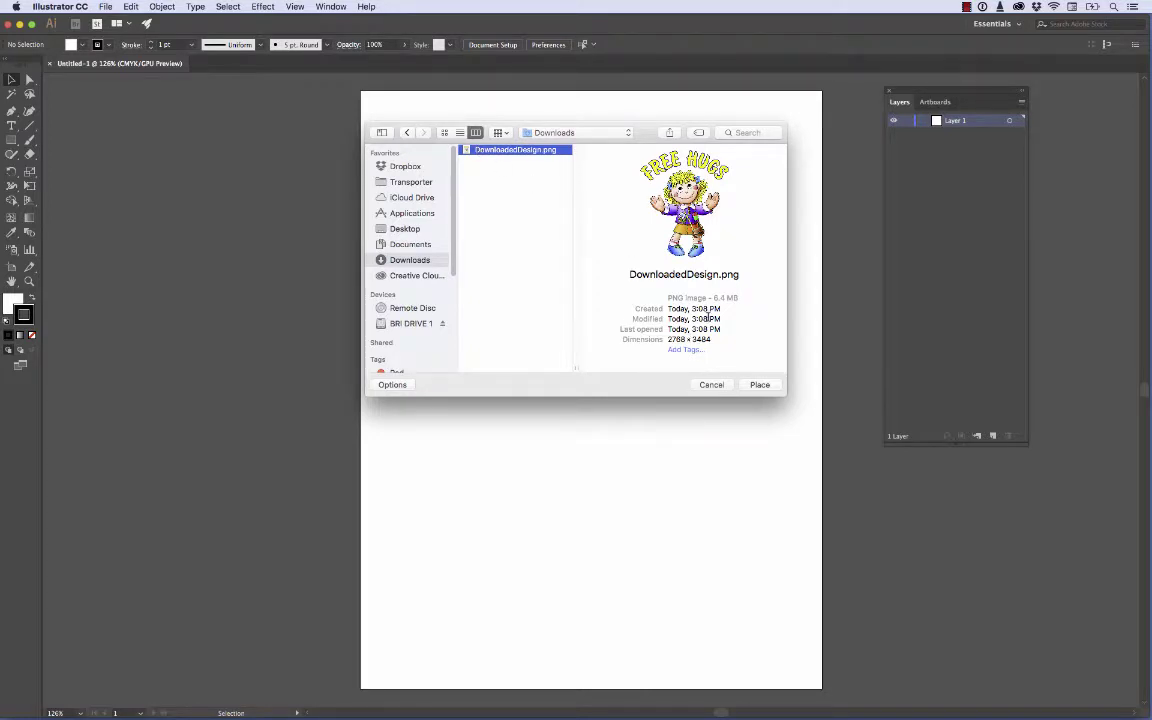
{"action": "left_click", "coordinate": [760, 384]}
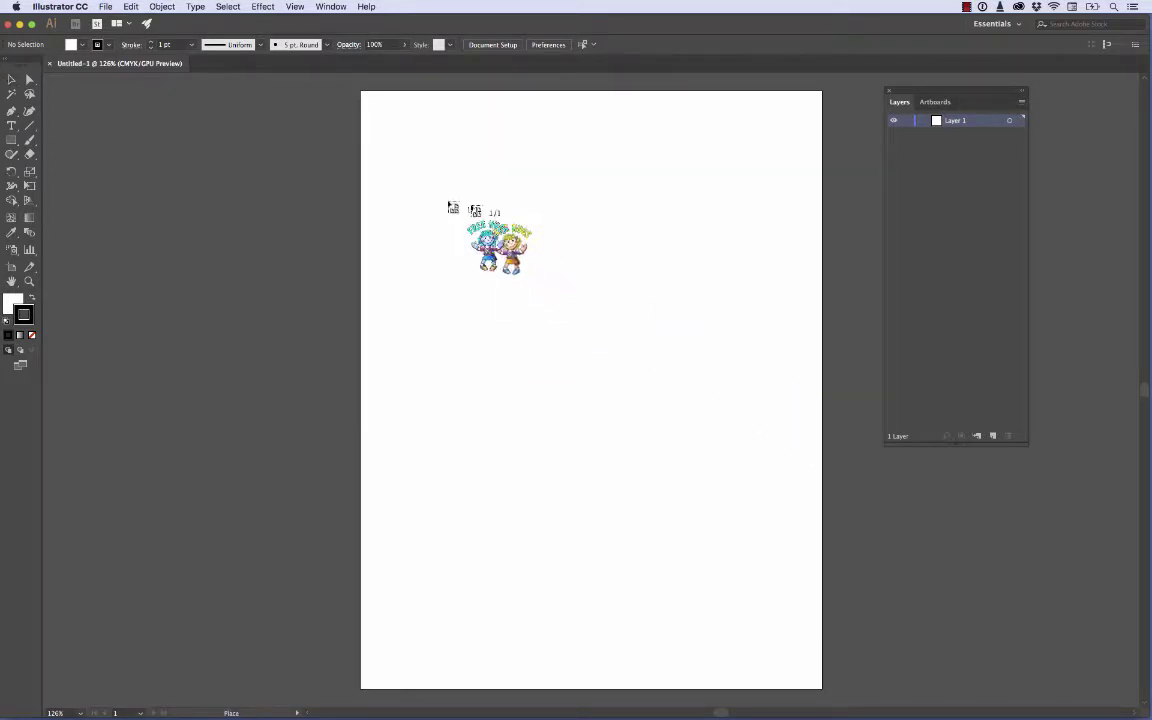
{"action": "left_click", "coordinate": [411, 202]}
Step: Resize the placed doll image with its corner handles to fill most of the artboard
{"action": "left_click_drag", "start_coordinate": [539, 332], "coordinate": [451, 228]}
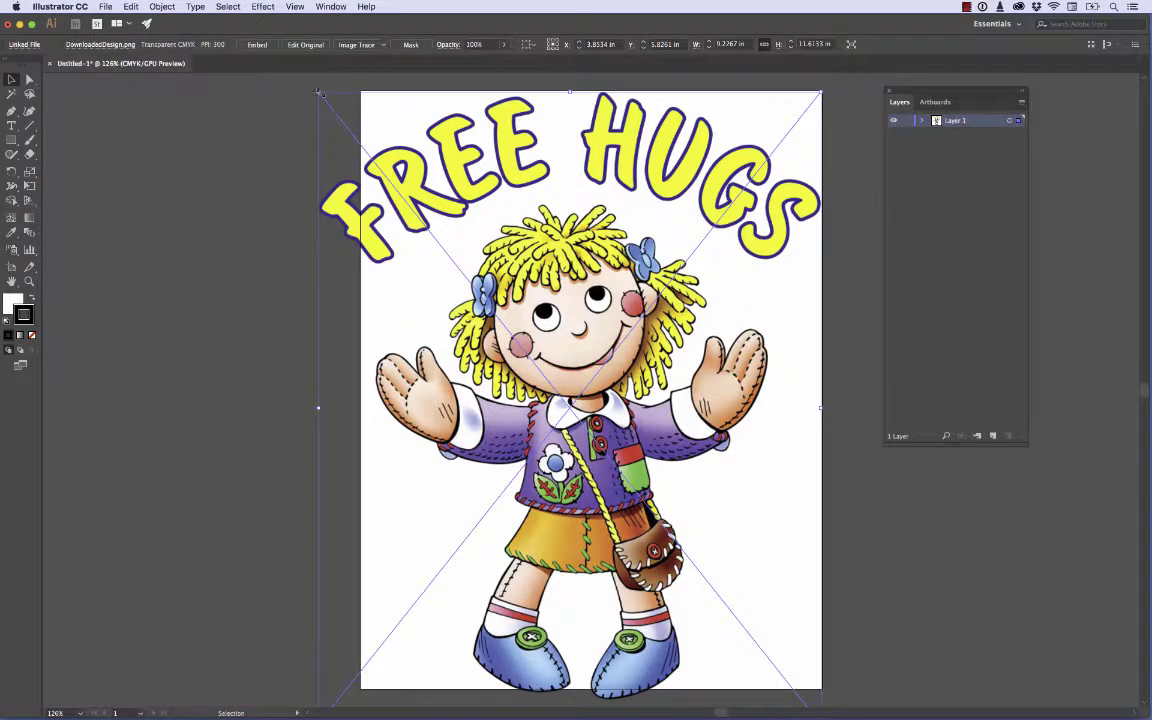
{"action": "left_click_drag", "start_coordinate": [318, 91], "coordinate": [419, 268]}
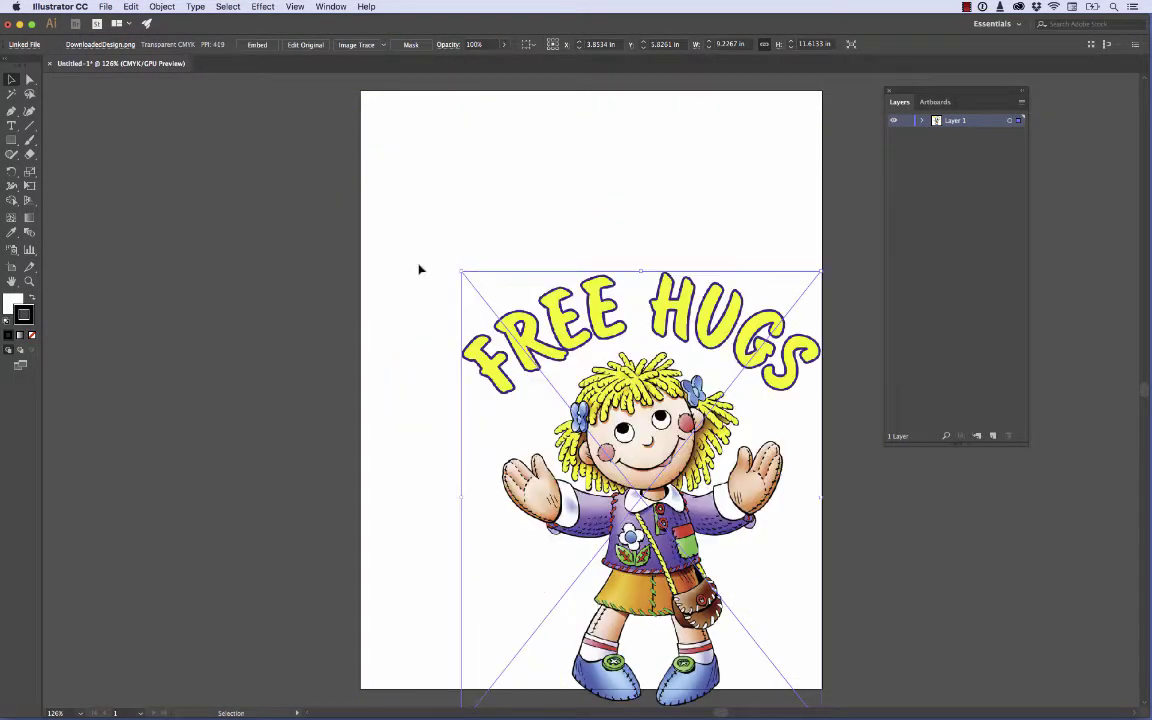
{"action": "left_click_drag", "start_coordinate": [633, 370], "coordinate": [583, 271]}
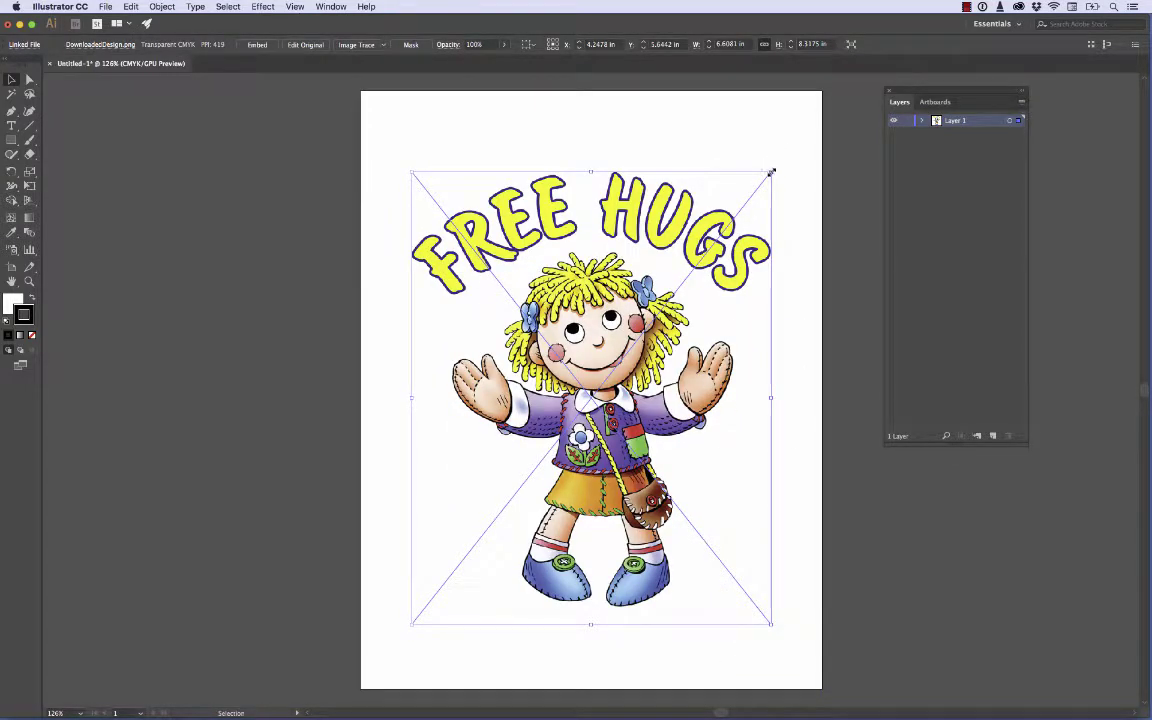
{"action": "left_click_drag", "start_coordinate": [771, 173], "coordinate": [800, 134]}
{"action": "left_click_drag", "start_coordinate": [412, 623], "coordinate": [380, 661]}
Step: Reposition the doll image so it sits centred on the page
{"action": "left_click_drag", "start_coordinate": [553, 279], "coordinate": [554, 284]}
{"action": "left_click_drag", "start_coordinate": [615, 313], "coordinate": [622, 312]}
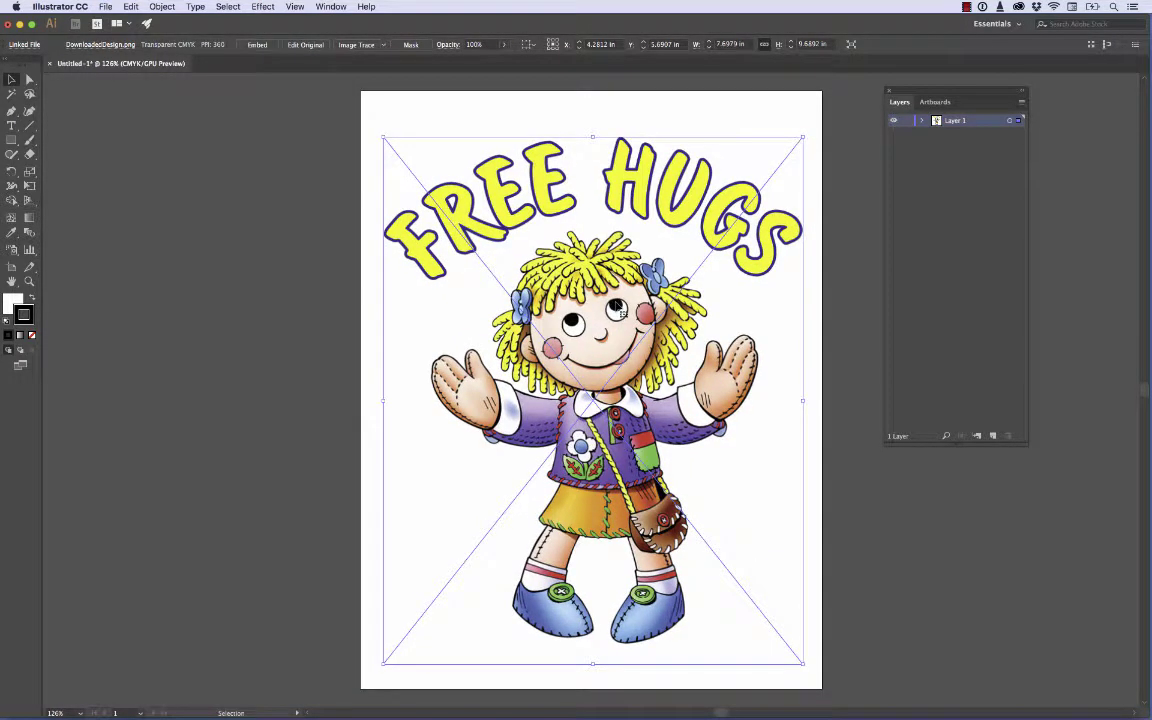
{"action": "left_click_drag", "start_coordinate": [598, 299], "coordinate": [372, 299]}
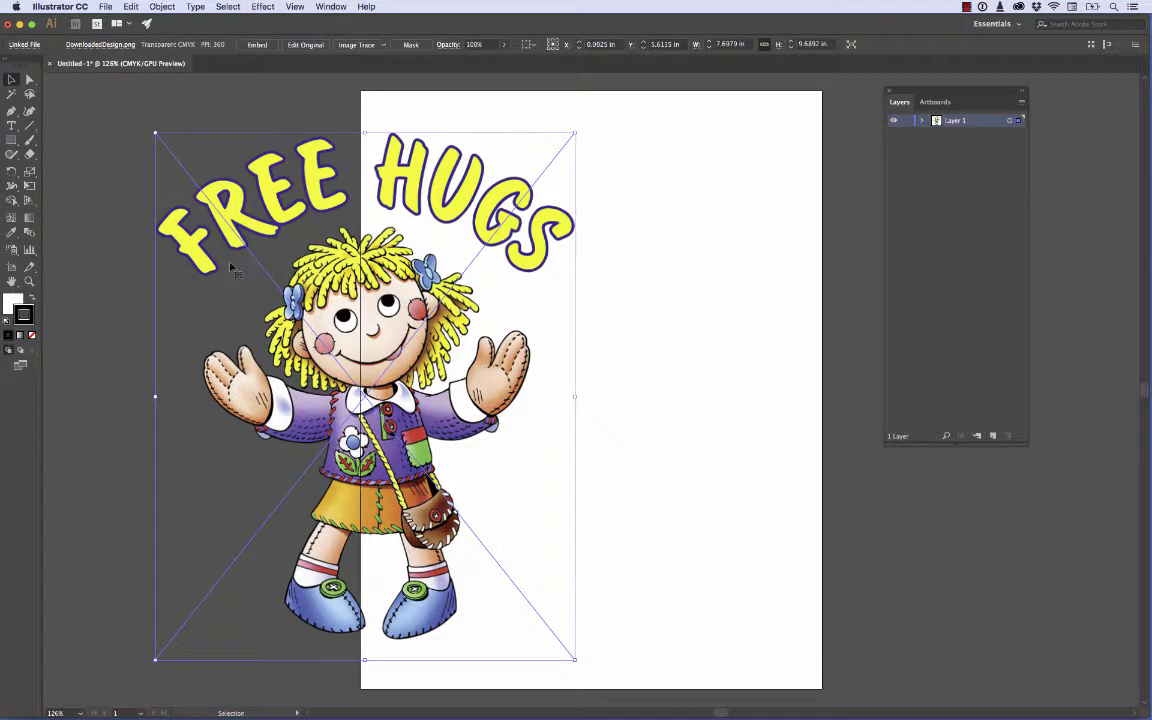
{"action": "left_click_drag", "start_coordinate": [362, 330], "coordinate": [601, 312]}
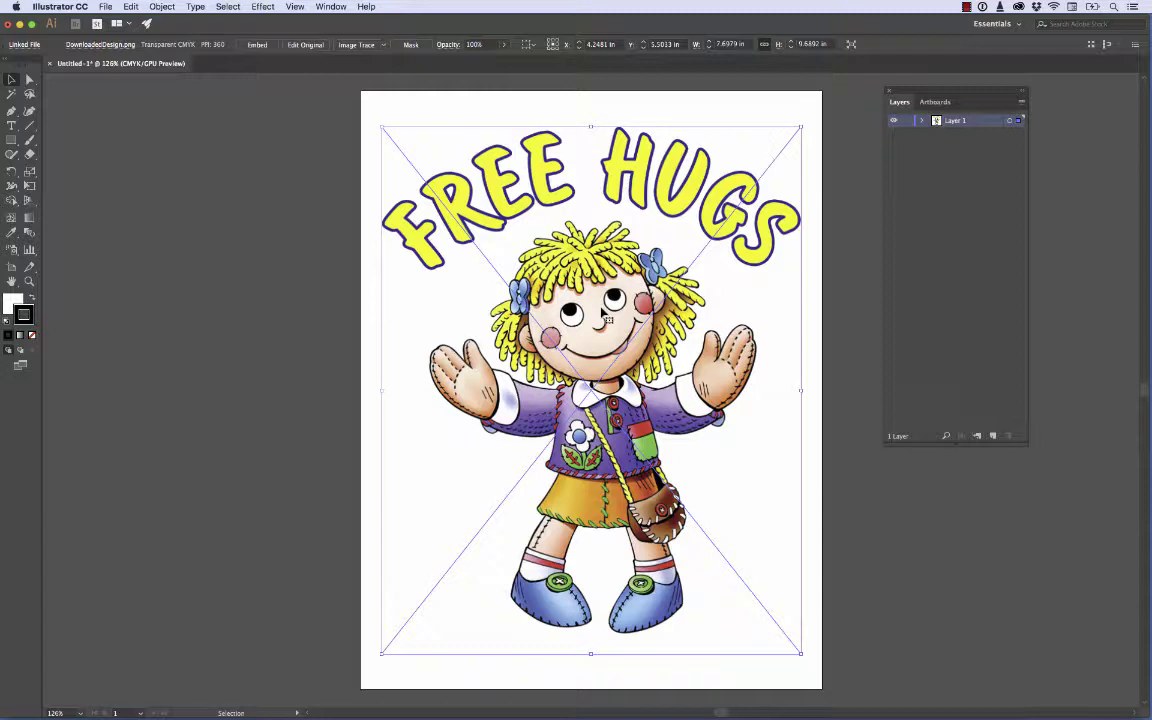
Step: Give the doll image a new 0.25 pt stroke through the Appearance panel
{"action": "left_click", "coordinate": [333, 7]}
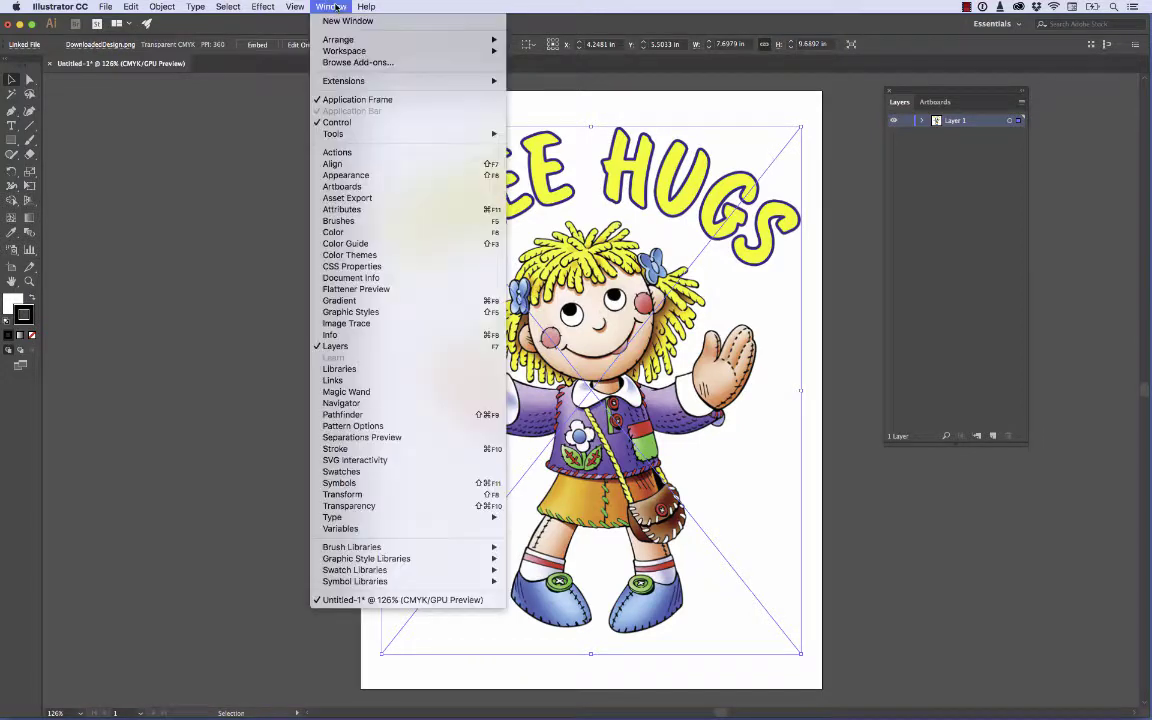
{"action": "left_click", "coordinate": [343, 177]}
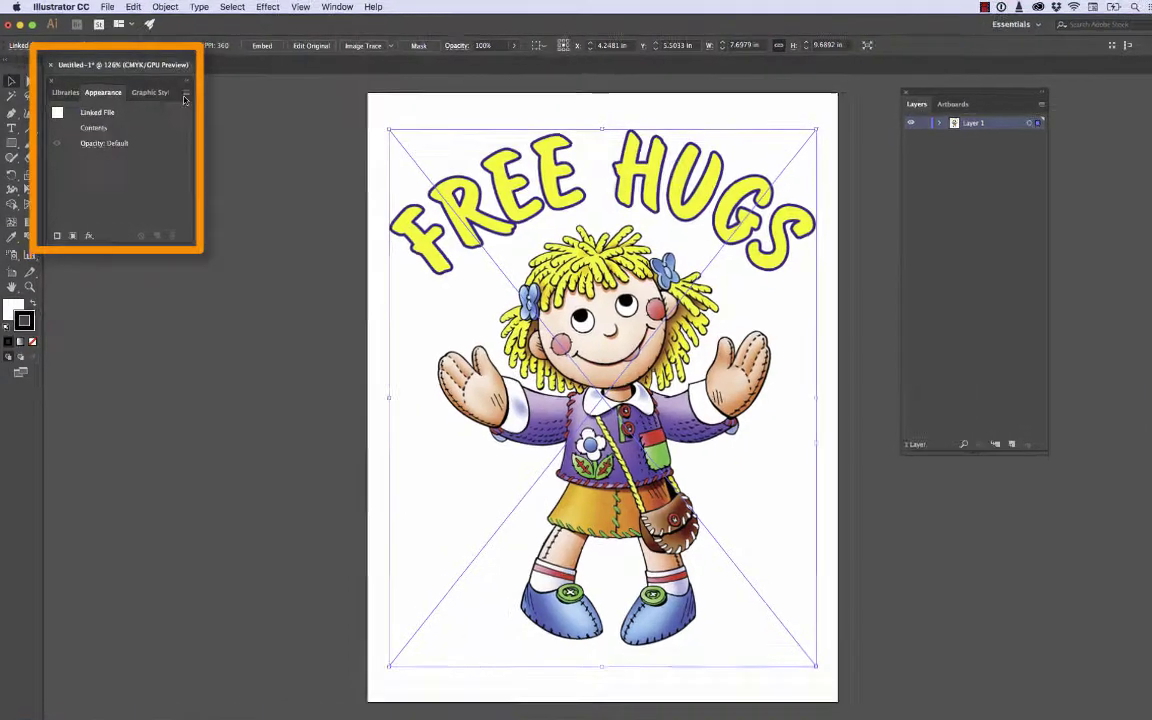
{"action": "left_click", "coordinate": [185, 95]}
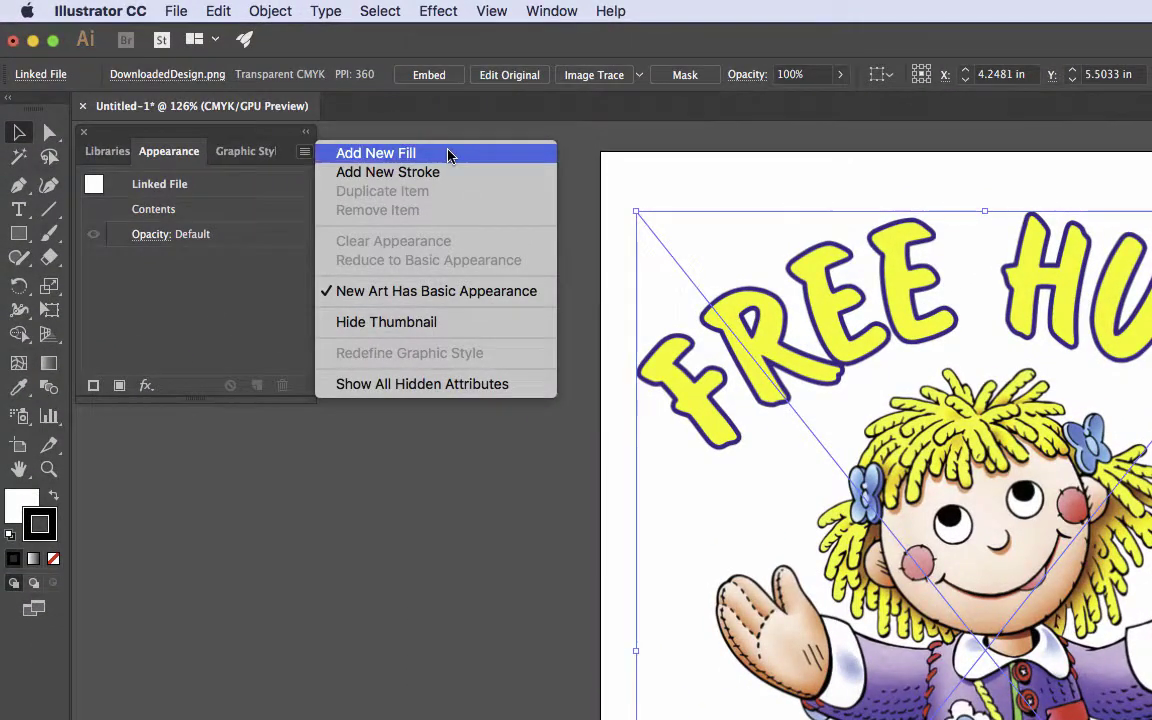
{"action": "left_click", "coordinate": [438, 175]}
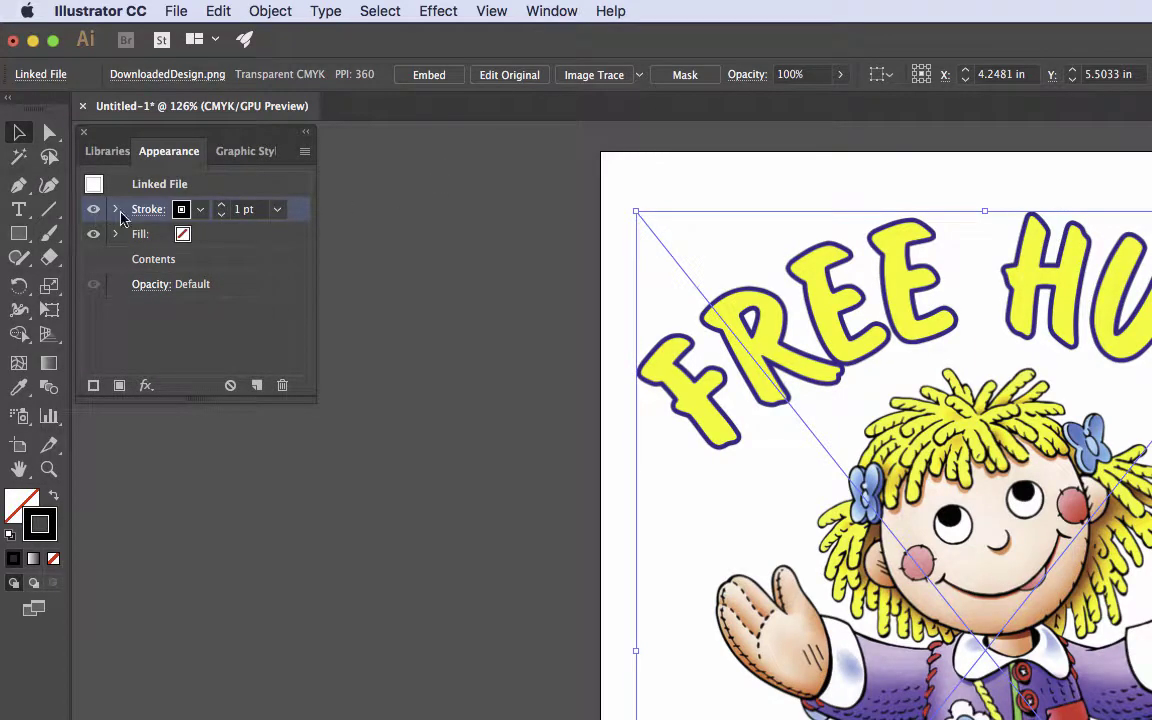
{"action": "left_click", "coordinate": [277, 210]}
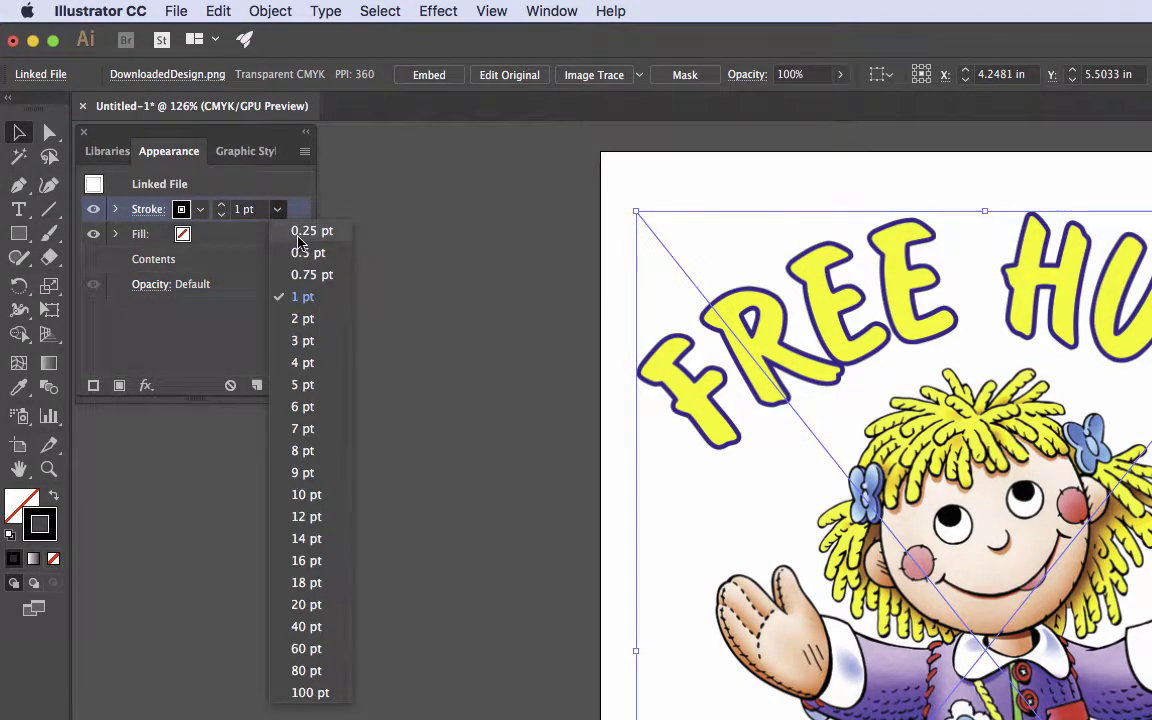
{"action": "left_click", "coordinate": [298, 235]}
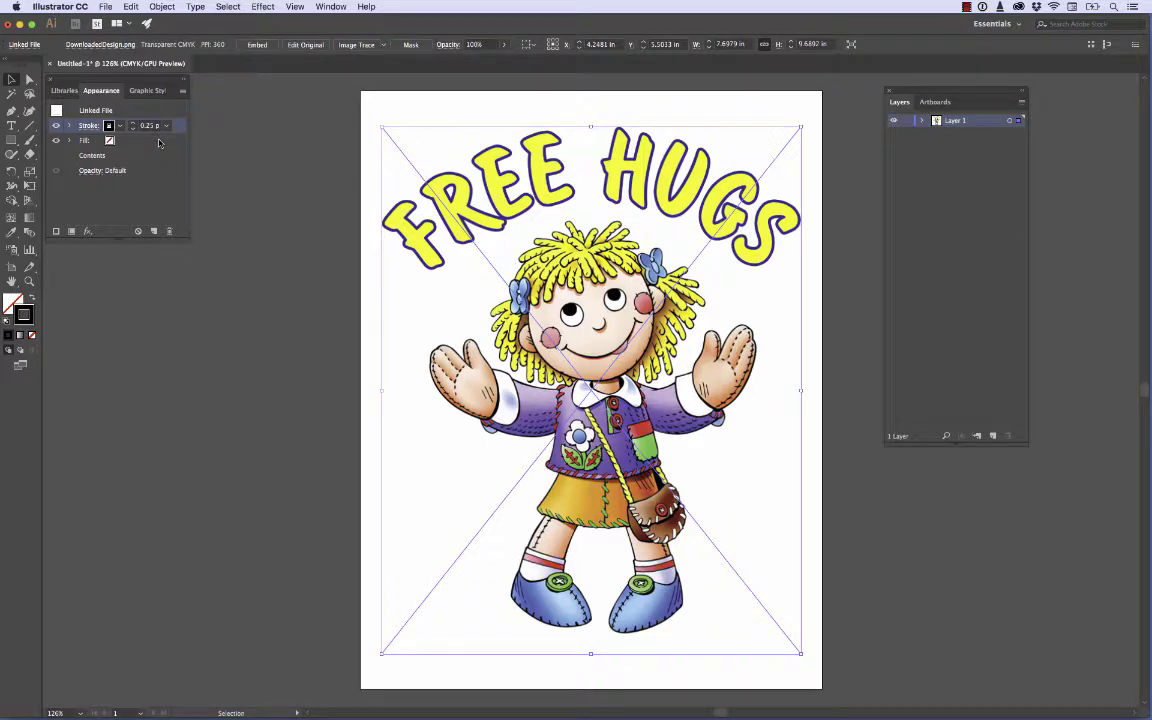
Step: Apply the Path > Outline Object effect to the doll image
{"action": "left_click", "coordinate": [262, 7]}
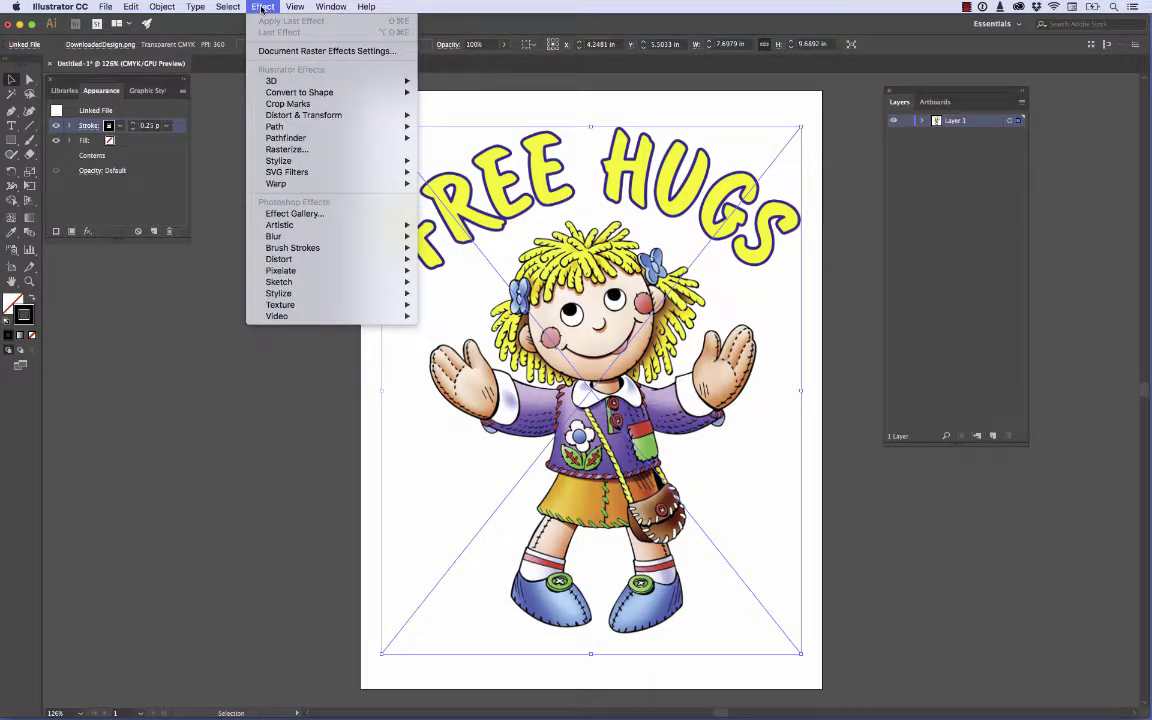
{"action": "mouse_move", "coordinate": [281, 128]}
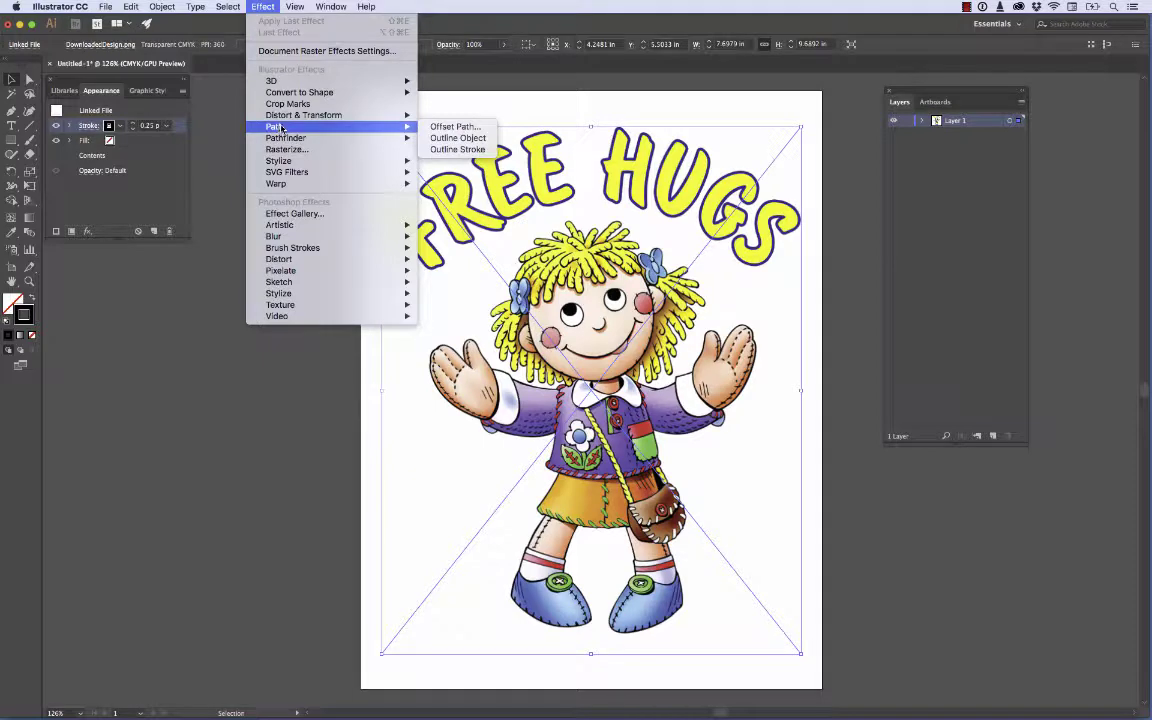
{"action": "left_click", "coordinate": [479, 139]}
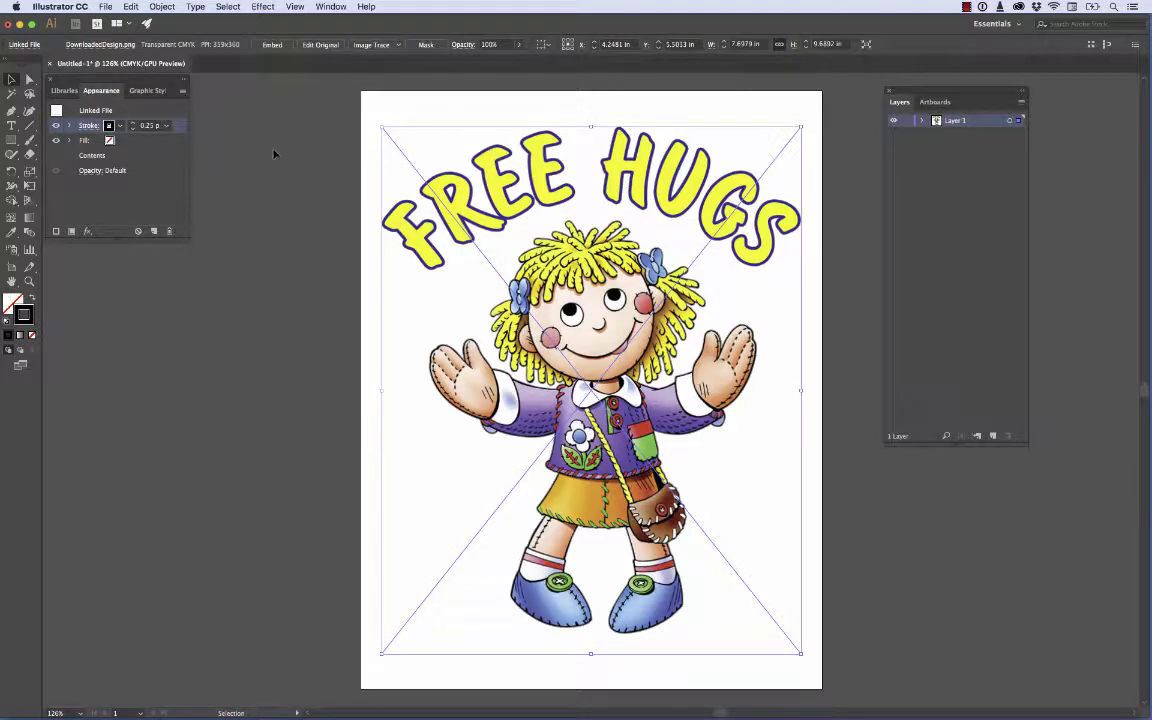
Step: Expand the image's appearance and show the resulting group's two items in Layers
{"action": "left_click", "coordinate": [923, 121]}
{"action": "left_click", "coordinate": [163, 7]}
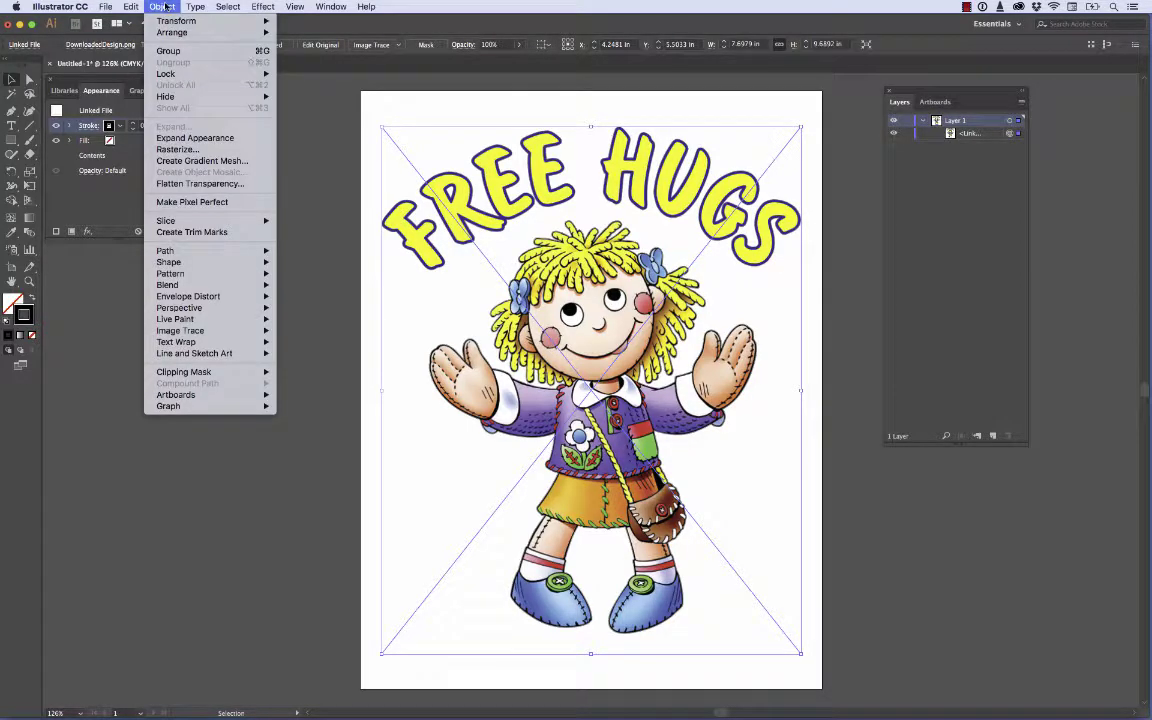
{"action": "left_click", "coordinate": [215, 142]}
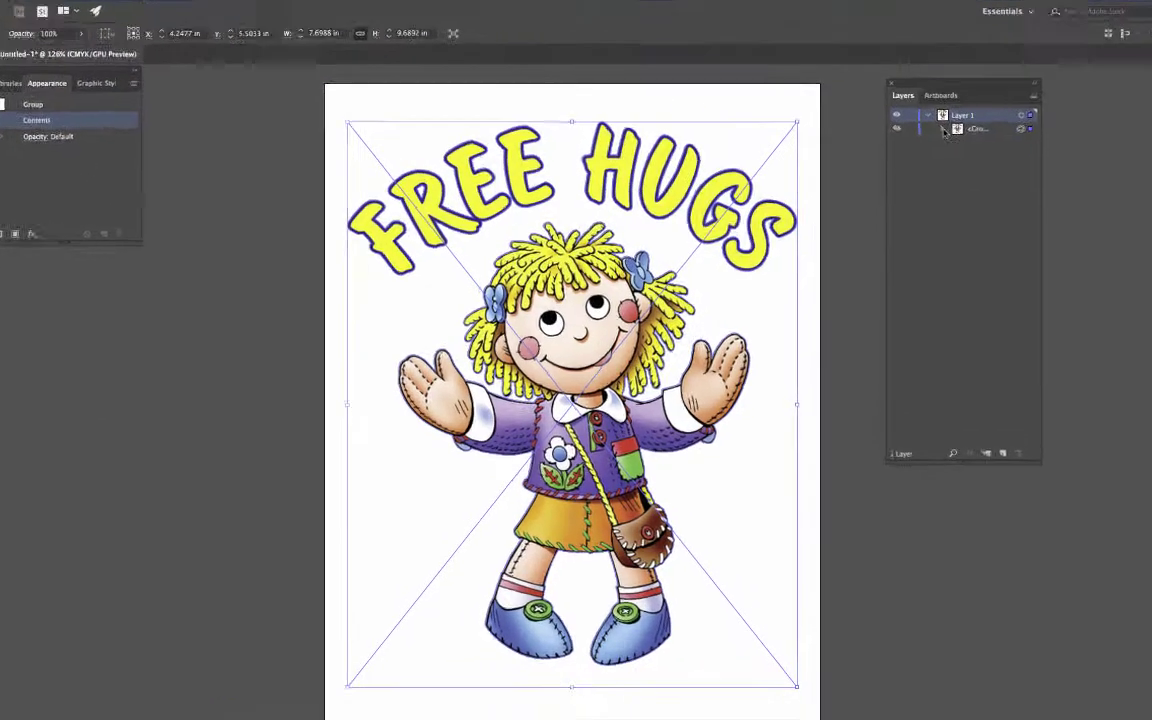
{"action": "left_click", "coordinate": [944, 130]}
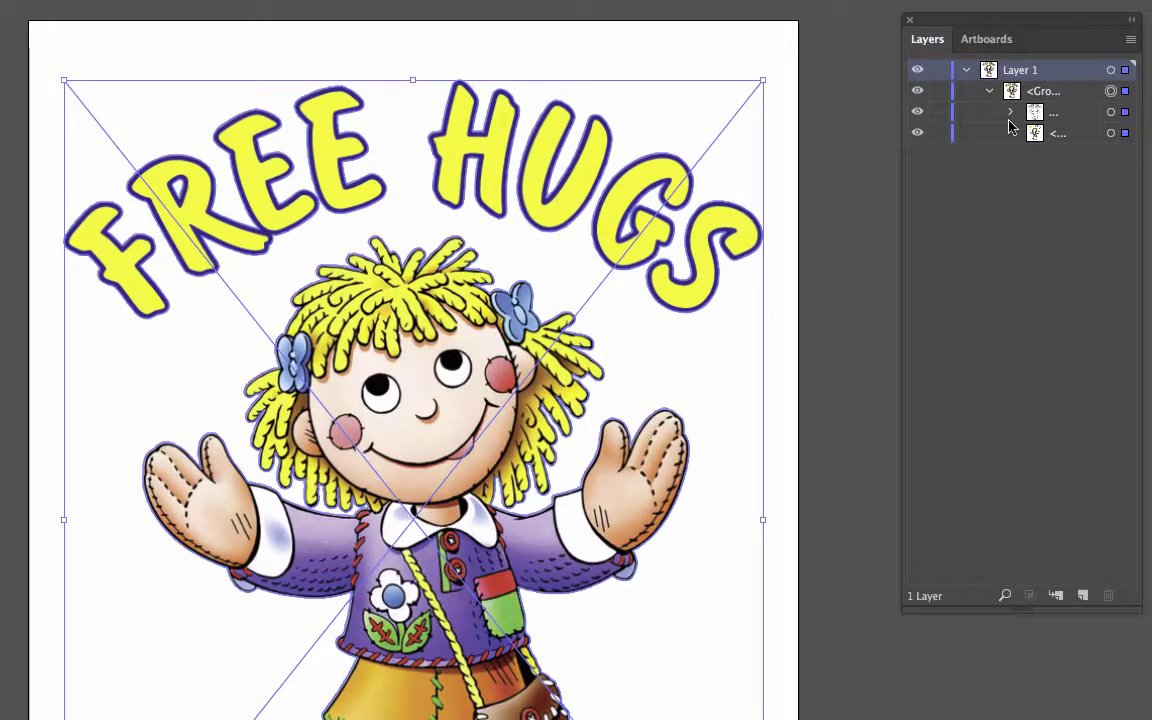
Step: Toggle layer visibility to inspect the outline, leaving the full-colour doll visible
{"action": "left_click", "coordinate": [916, 134]}
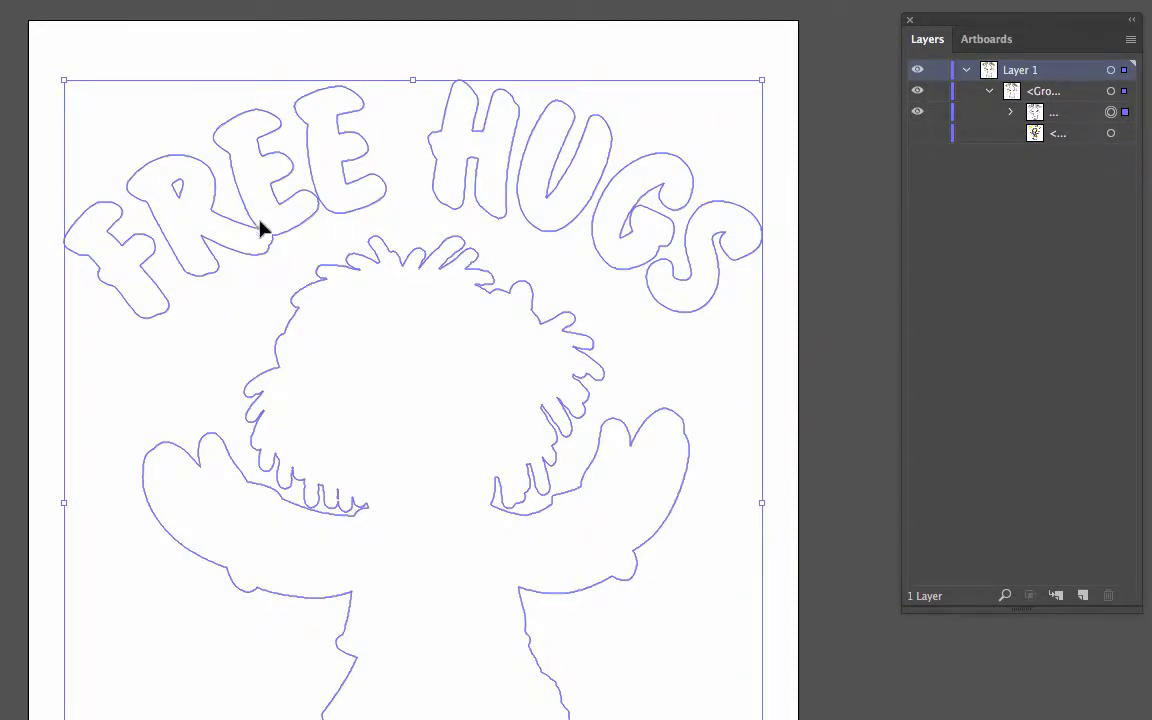
{"action": "left_click", "coordinate": [1040, 115]}
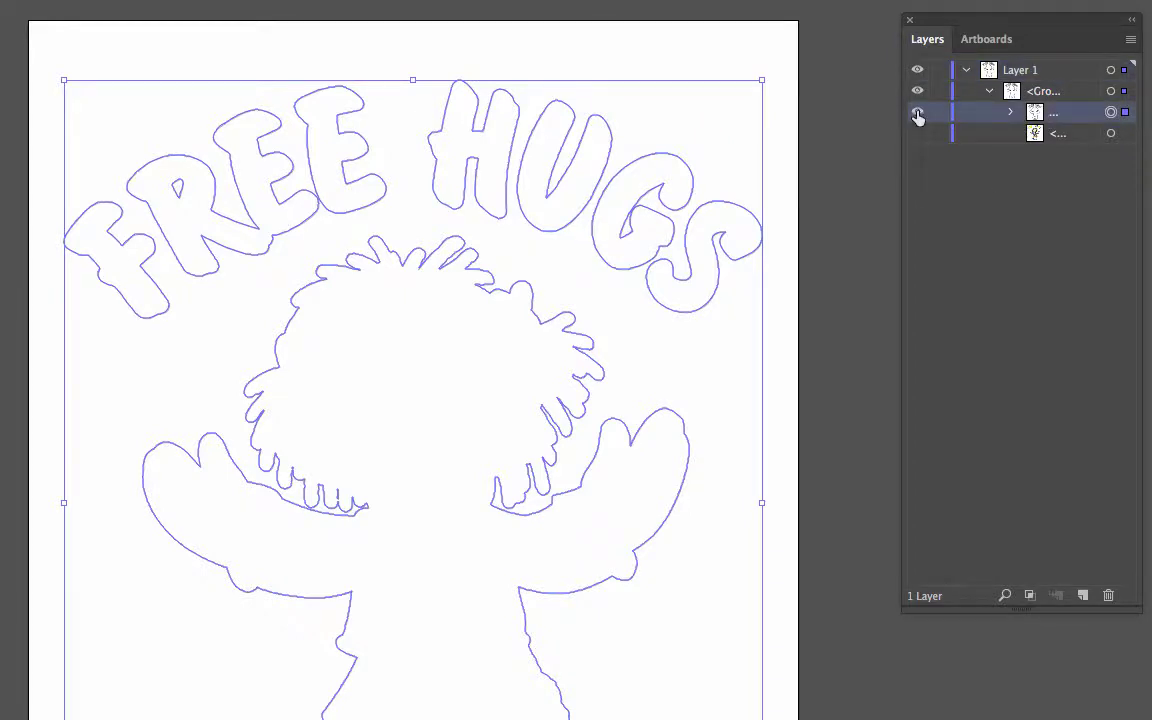
{"action": "left_click", "coordinate": [917, 112]}
{"action": "left_click", "coordinate": [917, 112]}
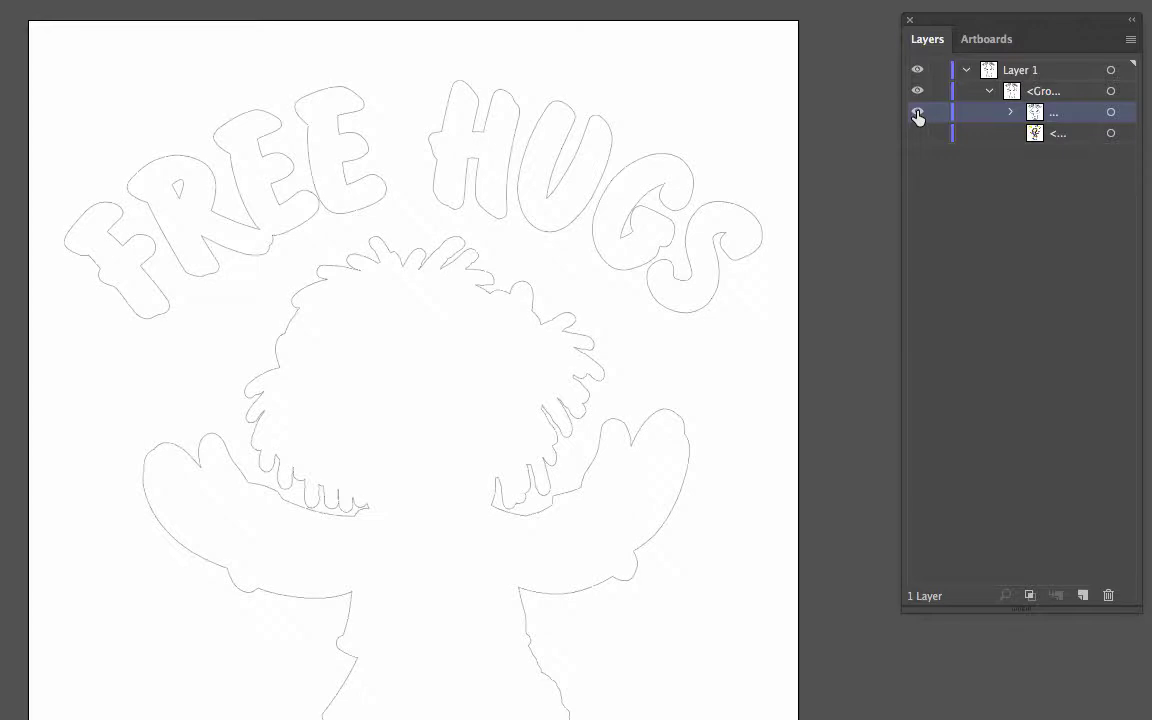
{"action": "left_click", "coordinate": [917, 134]}
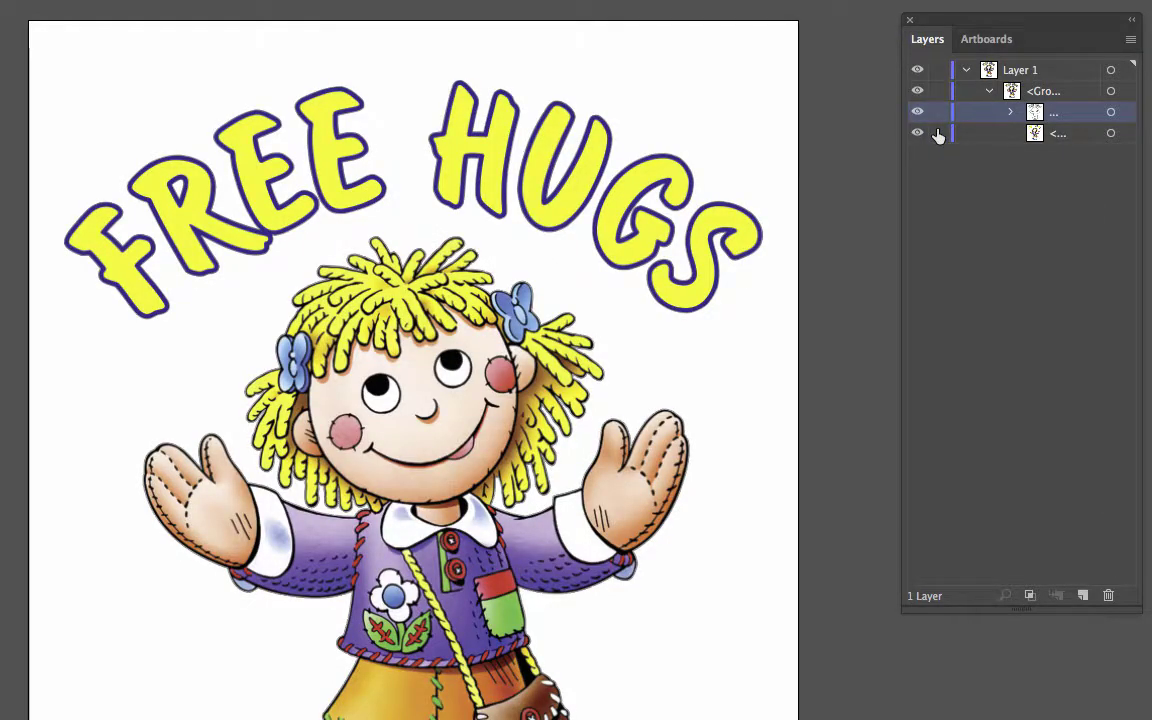
Step: Move the outline group up to Layer 1 and marquee-select all the artwork
{"action": "left_click", "coordinate": [1035, 116]}
{"action": "left_click_drag", "start_coordinate": [1030, 116], "coordinate": [988, 86]}
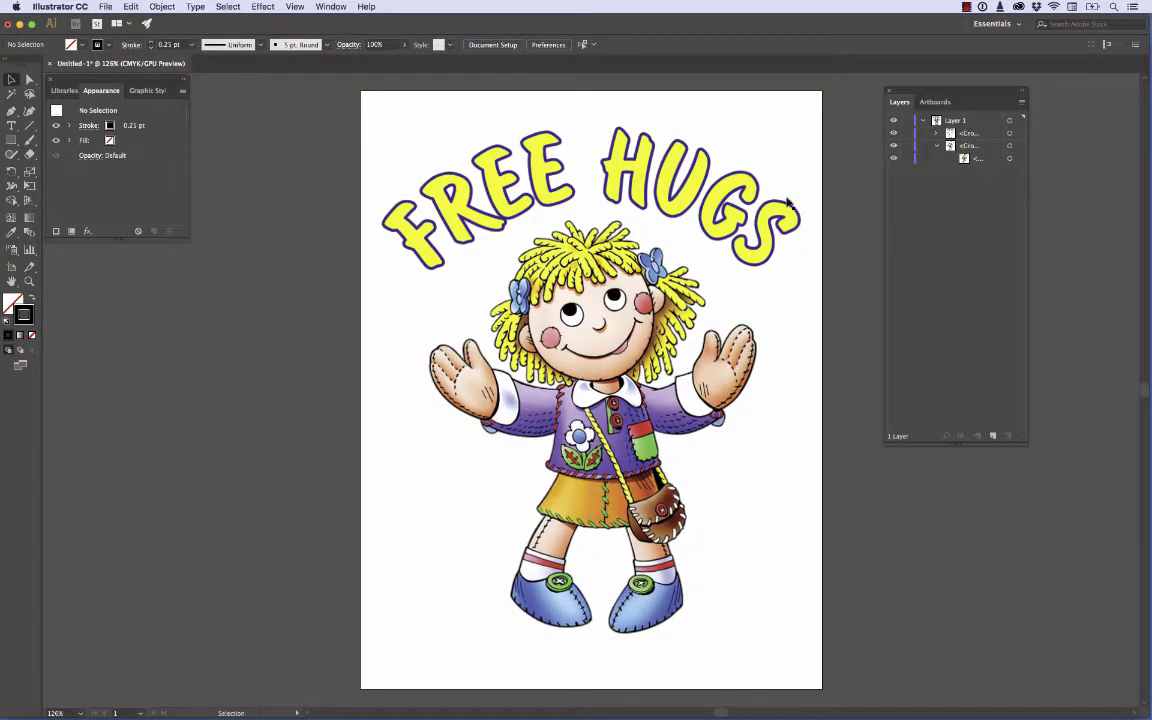
{"action": "left_click_drag", "start_coordinate": [296, 340], "coordinate": [847, 679]}
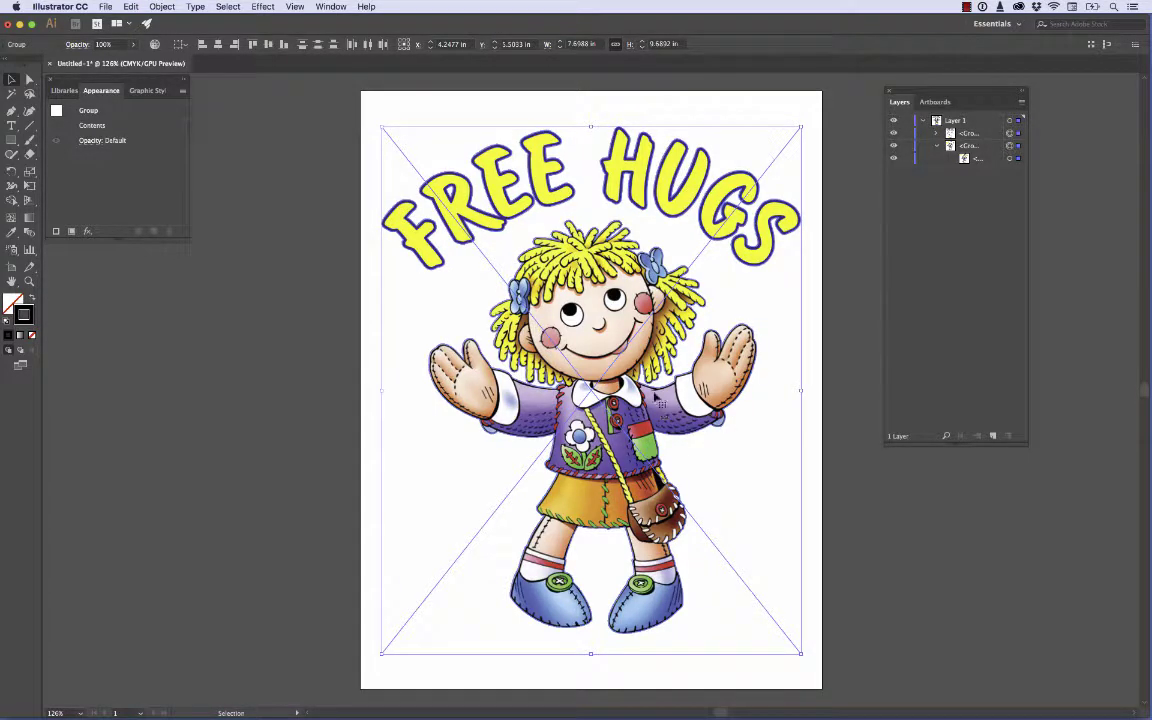
Step: Make a clipping mask from the selected outline and image, accepting the complex-mask warning
{"action": "left_click", "coordinate": [163, 7]}
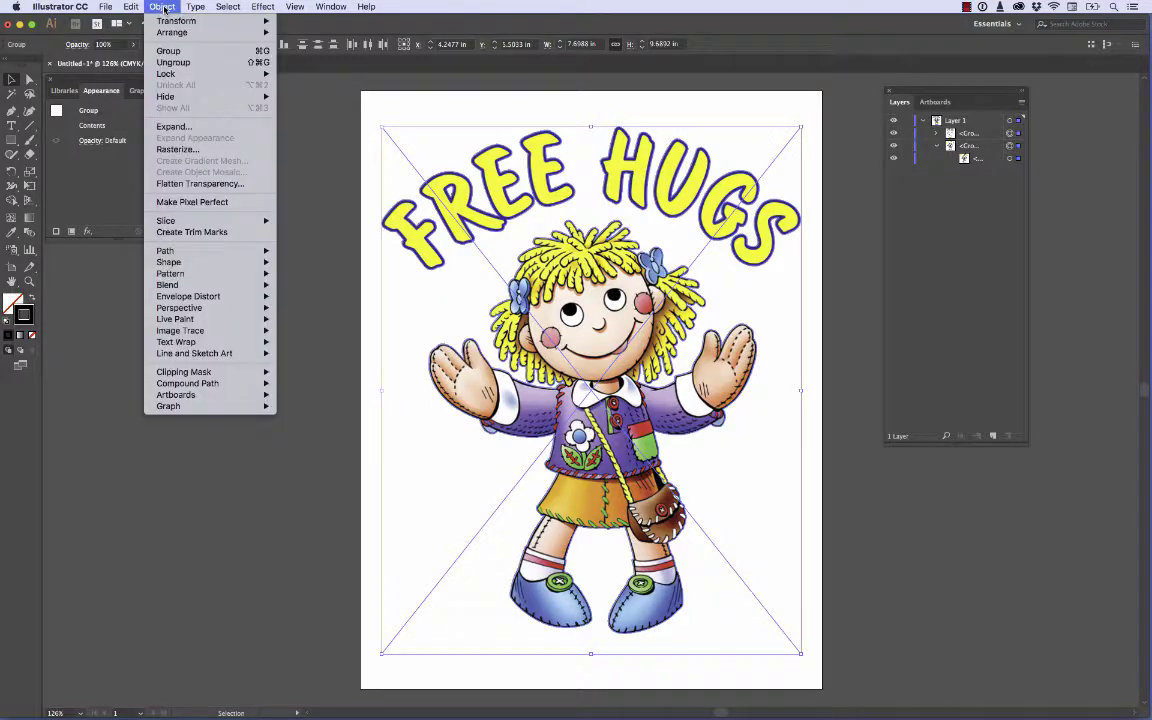
{"action": "mouse_move", "coordinate": [190, 372]}
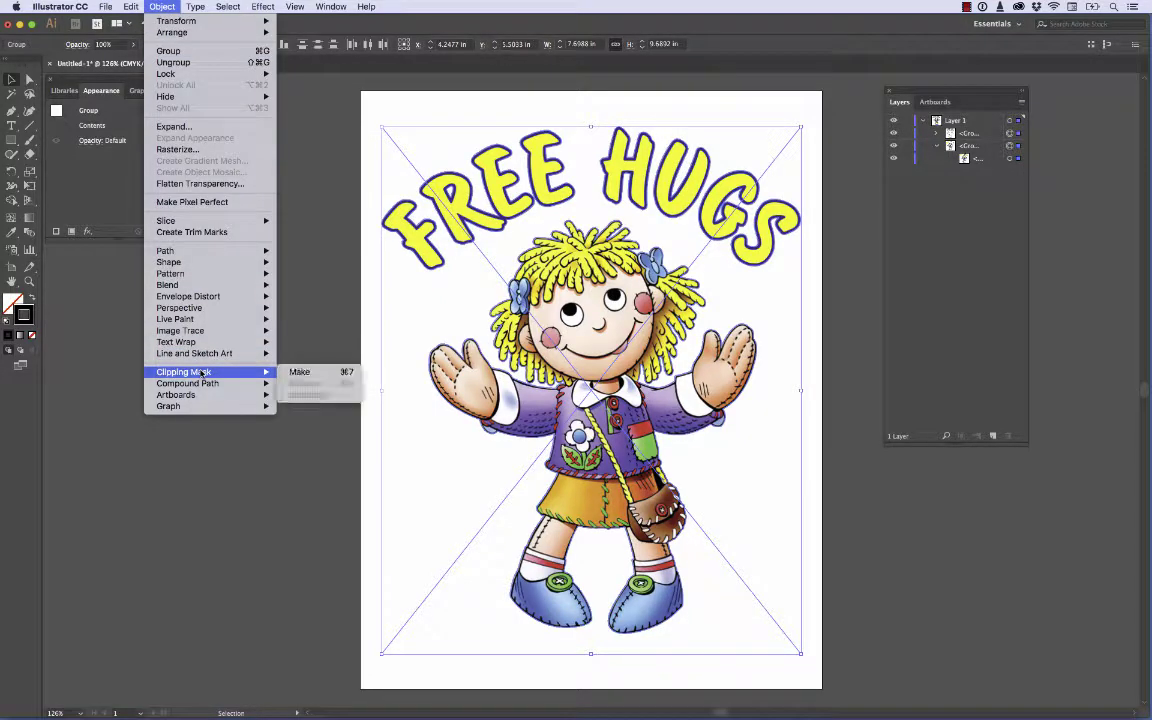
{"action": "left_click", "coordinate": [299, 372]}
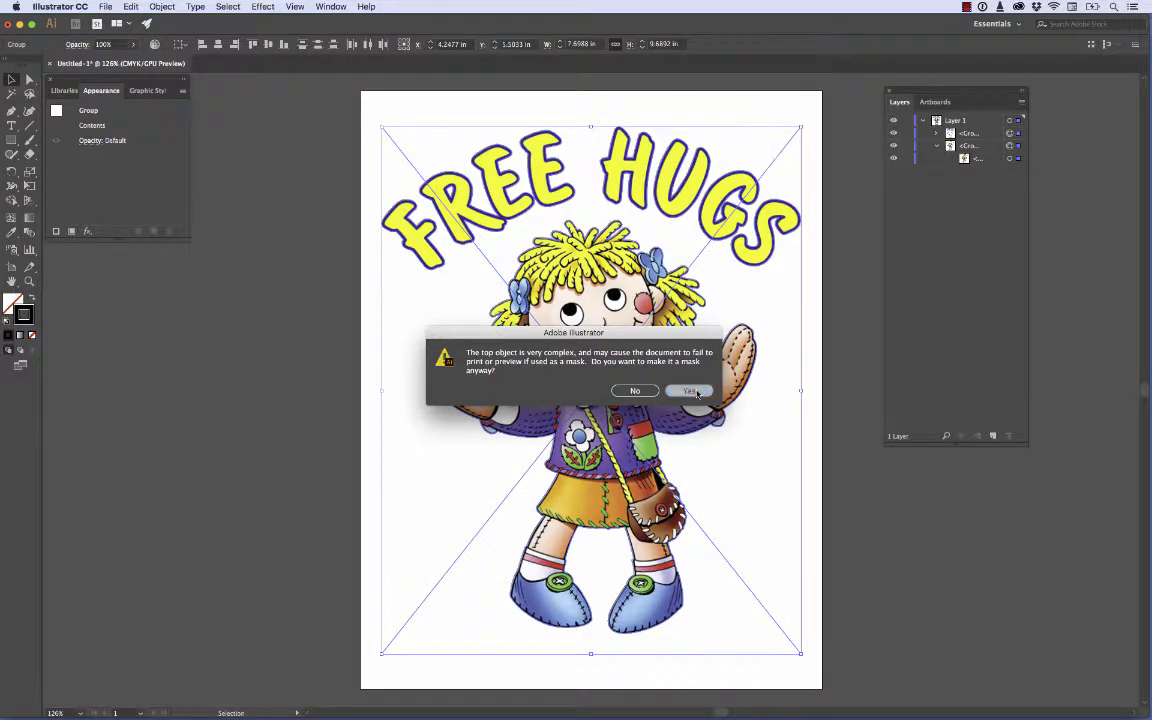
{"action": "left_click", "coordinate": [697, 392]}
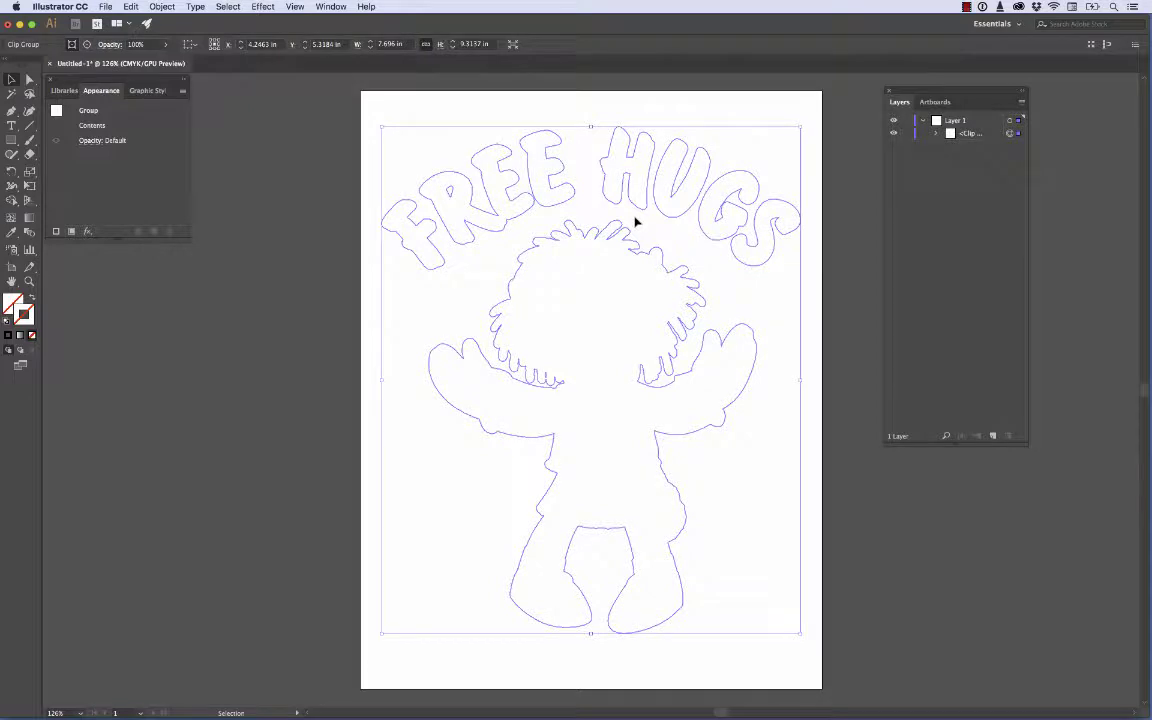
Step: Undo the clipping mask and select the outline group in the Layers panel
{"action": "key", "text": "super+z"}
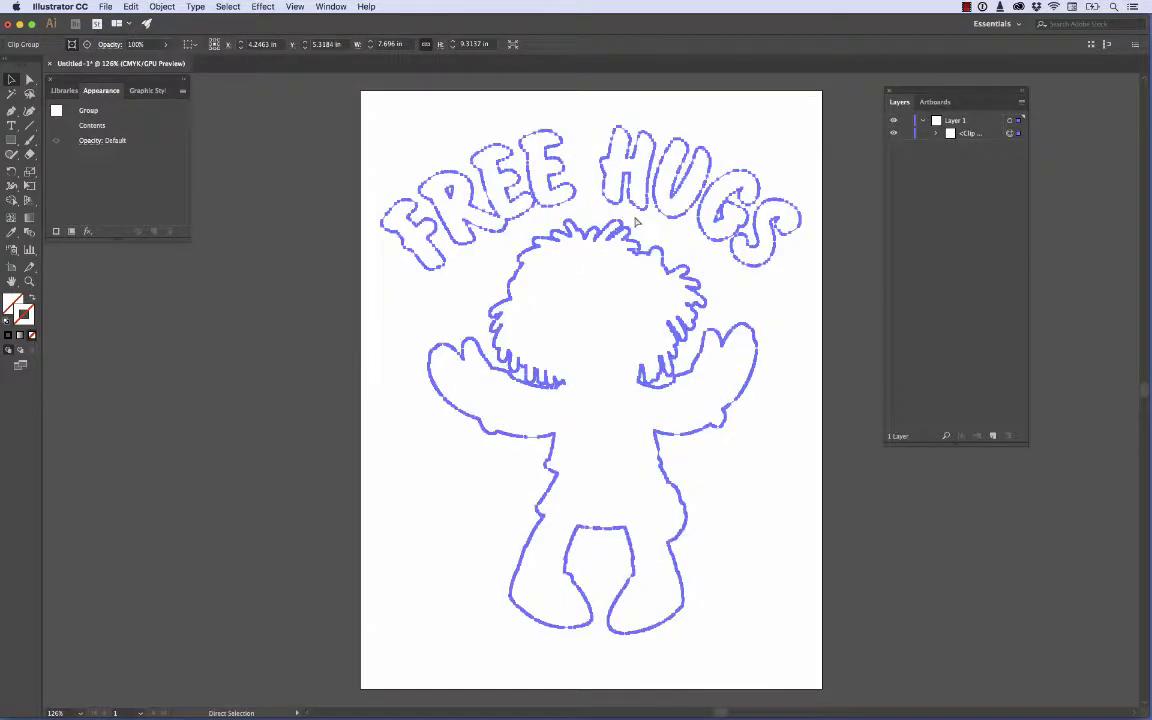
{"action": "left_click", "coordinate": [772, 184]}
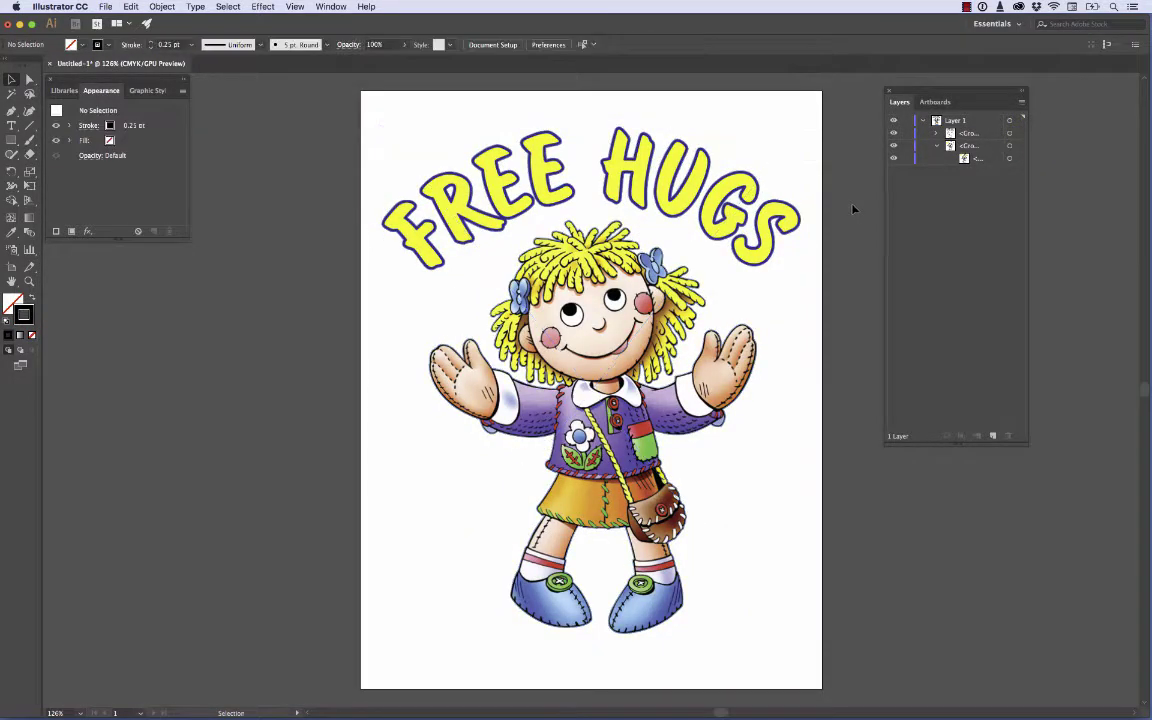
{"action": "left_click", "coordinate": [960, 134]}
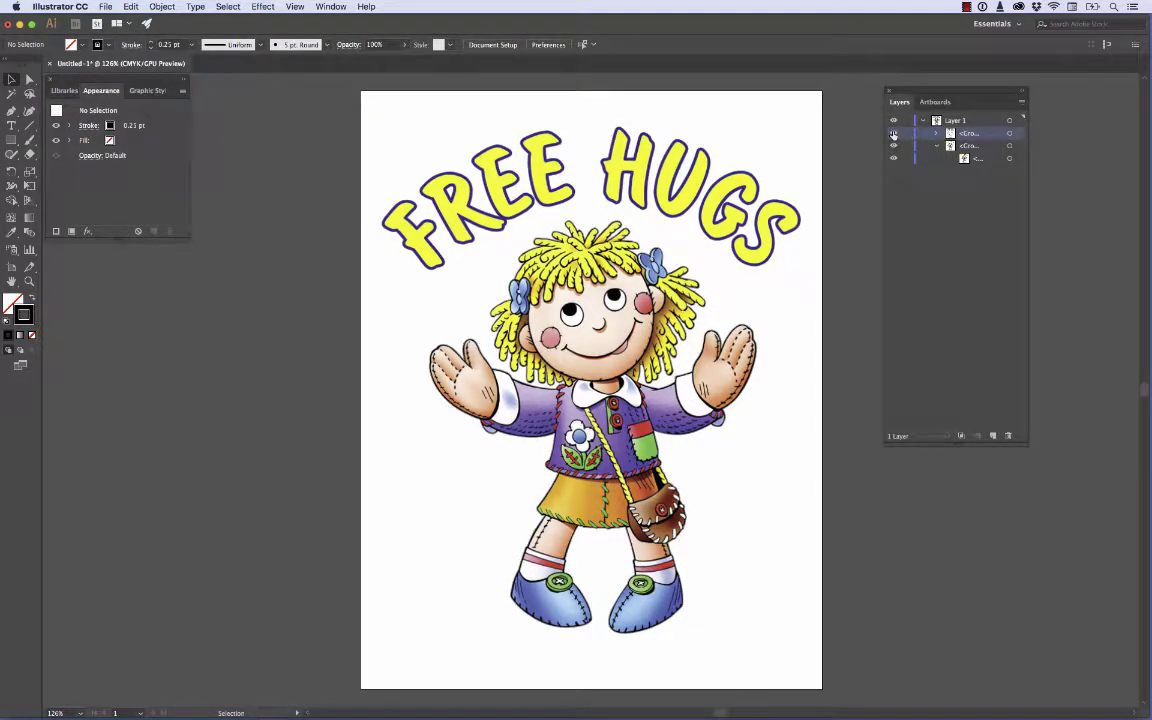
{"action": "left_click", "coordinate": [1010, 134]}
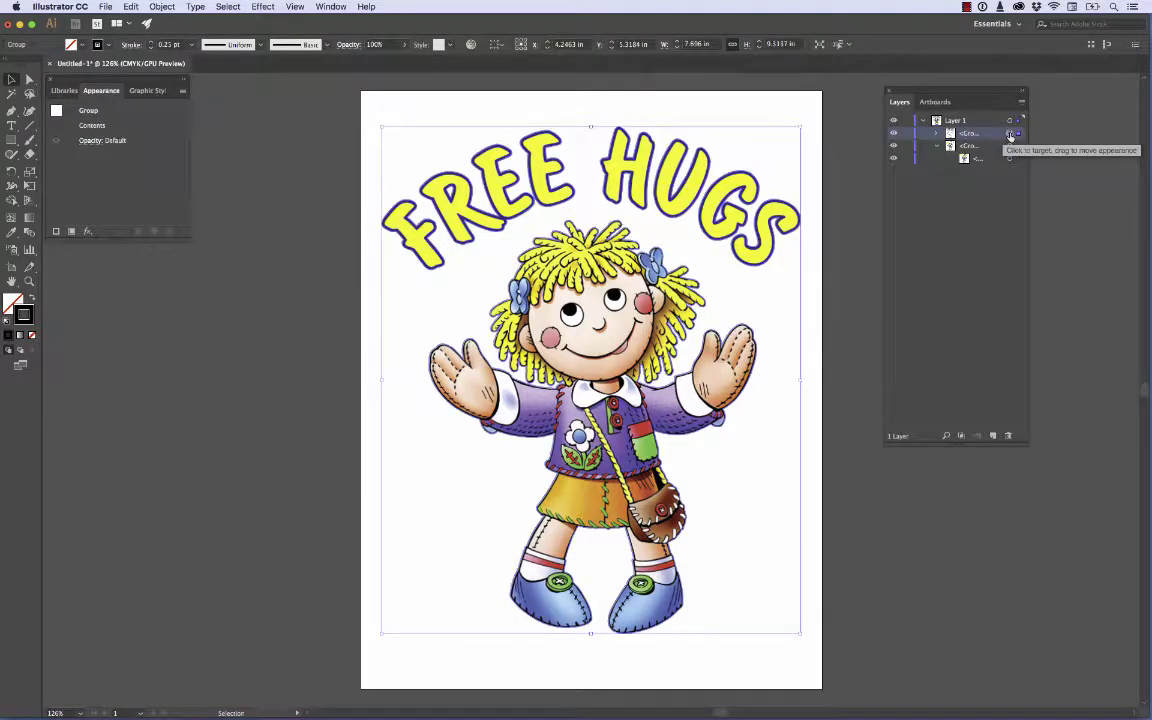
Step: Convert the outline group into a compound path, then select all the artwork
{"action": "left_click", "coordinate": [158, 6]}
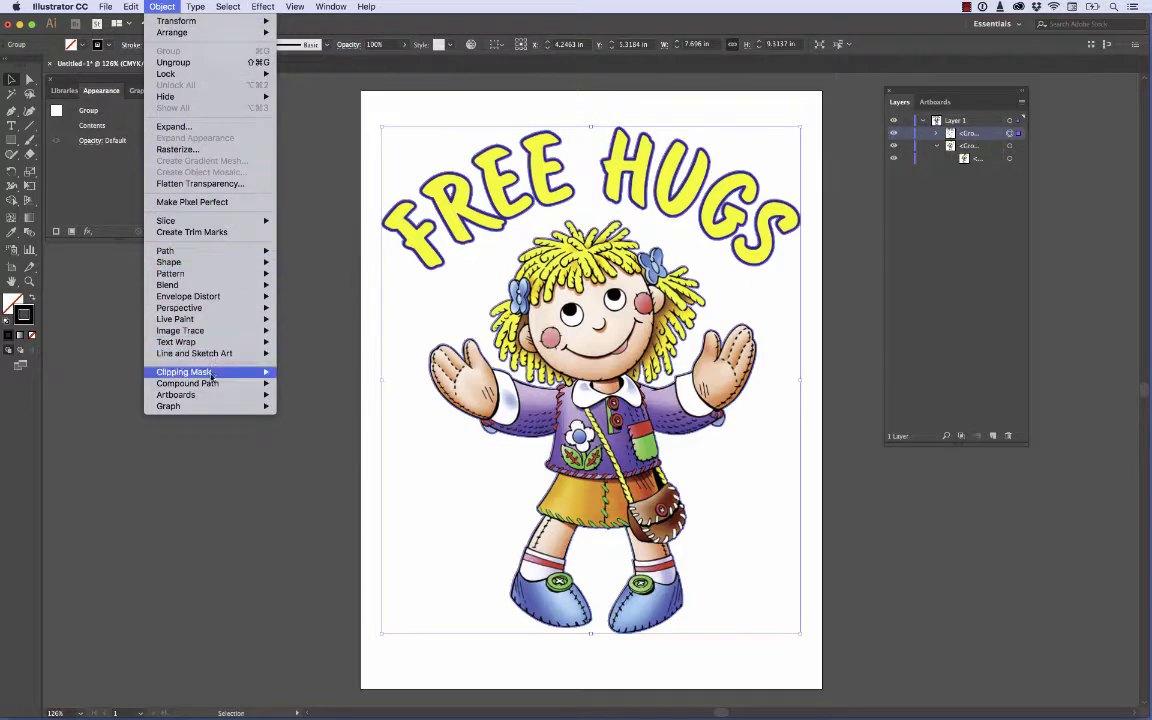
{"action": "mouse_move", "coordinate": [188, 383]}
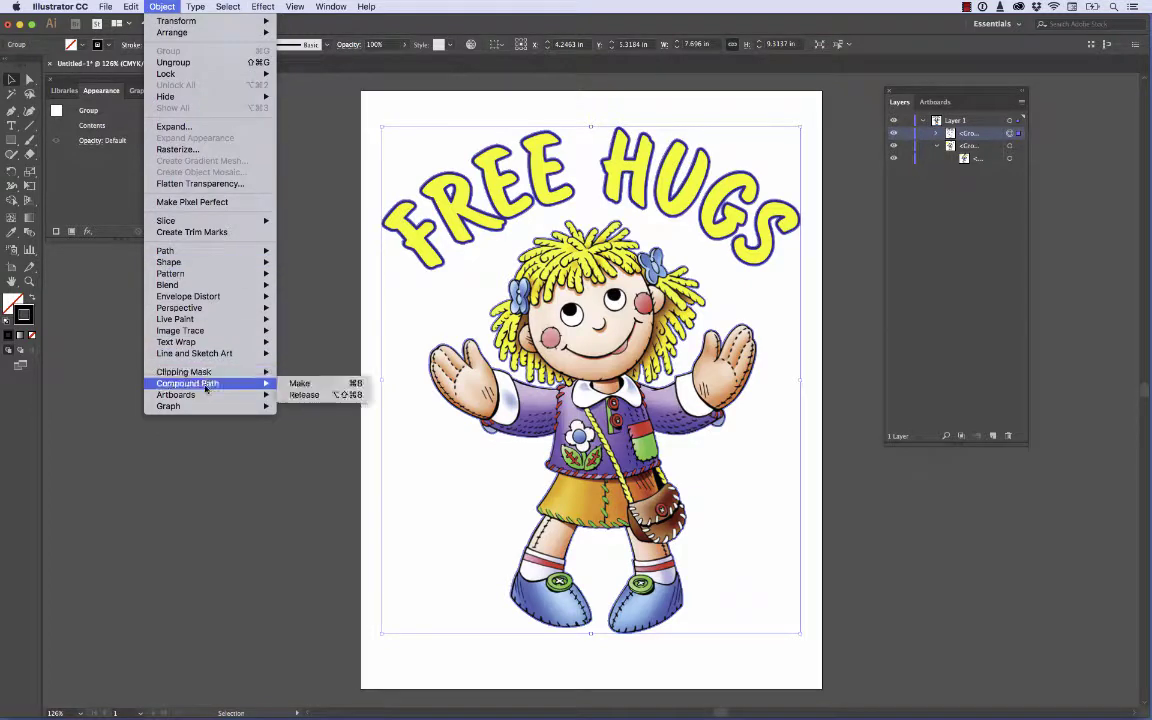
{"action": "left_click", "coordinate": [299, 384]}
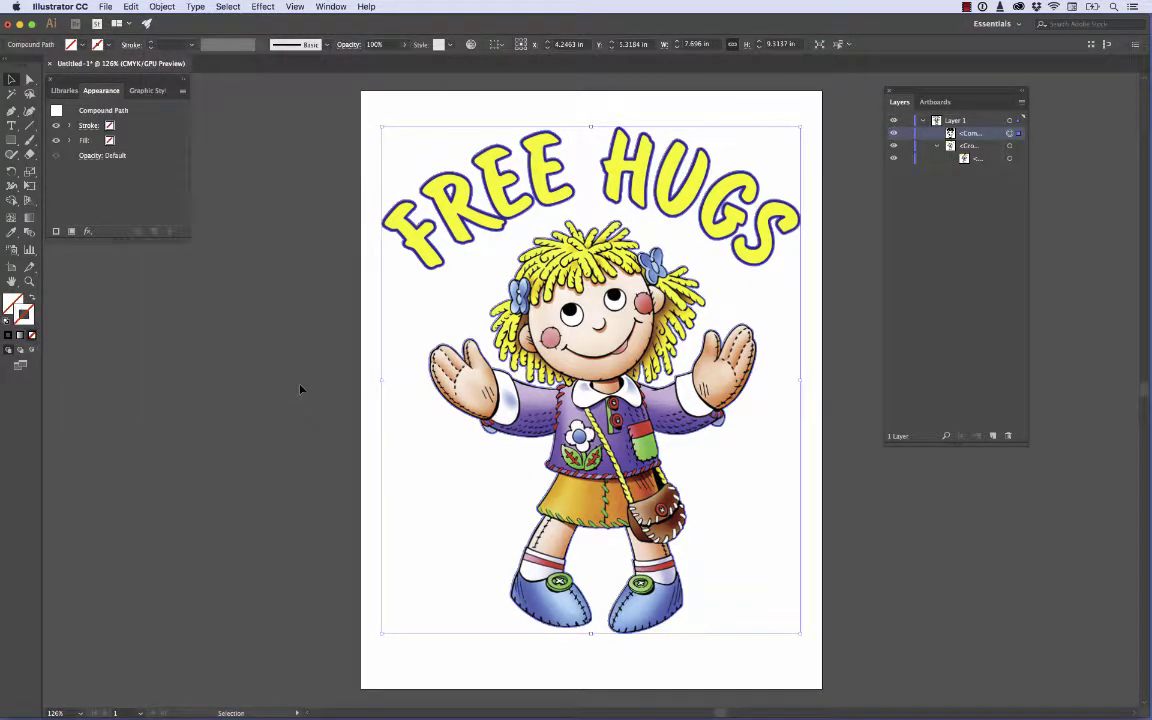
{"action": "left_click", "coordinate": [277, 252]}
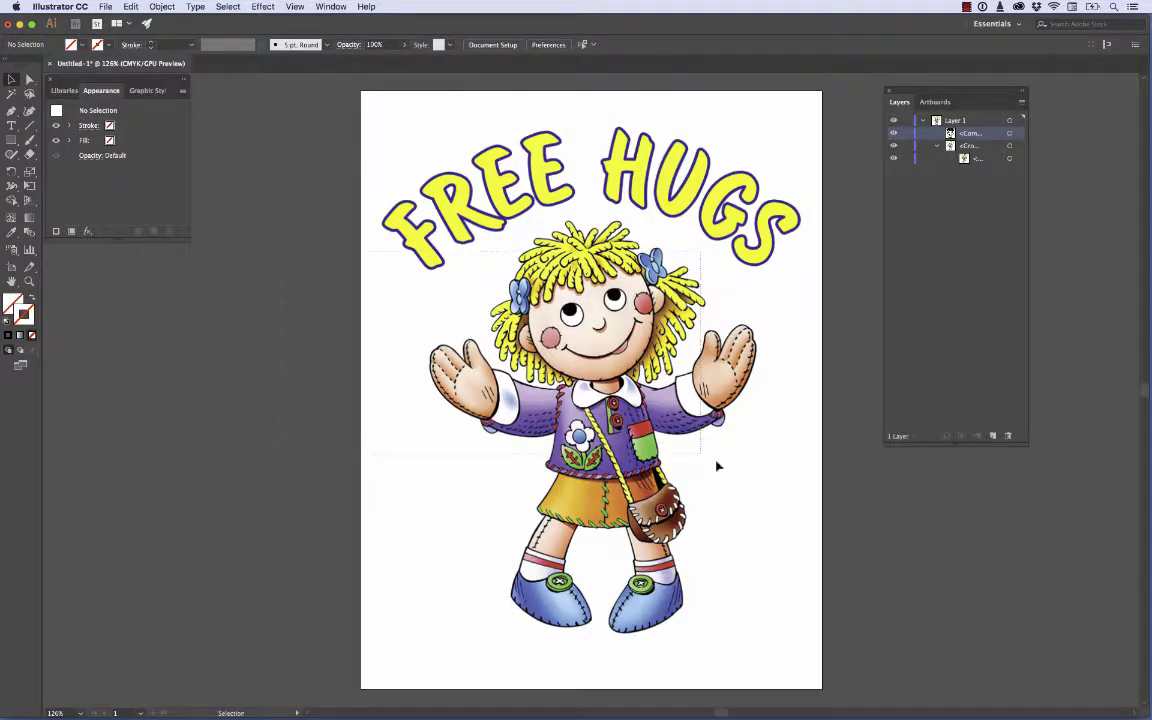
{"action": "key", "text": "super+a"}
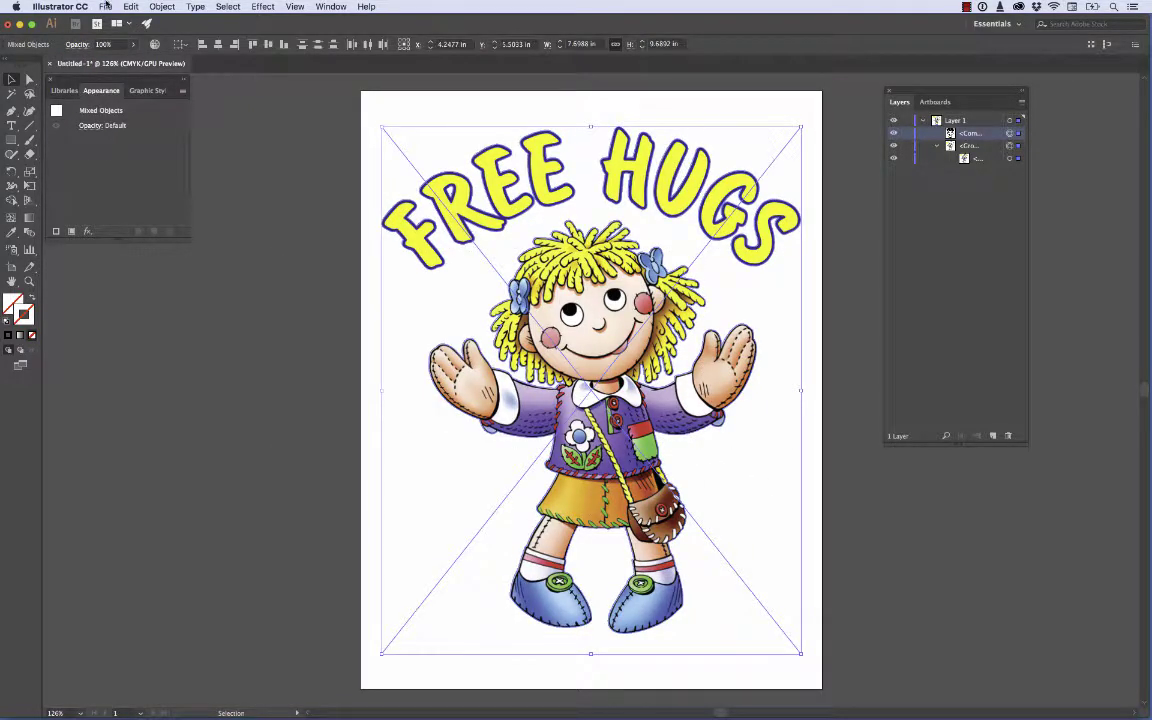
Step: Clip the colour doll with the compound outline path, accepting the complex-mask warning
{"action": "left_click", "coordinate": [155, 6]}
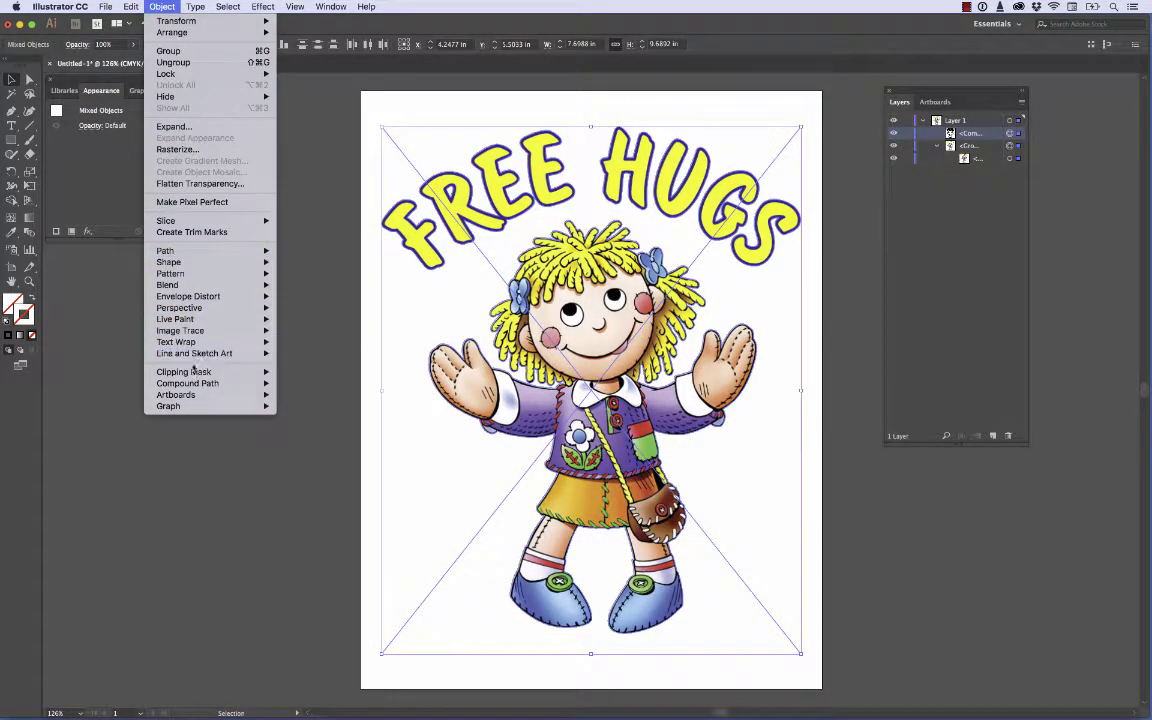
{"action": "mouse_move", "coordinate": [203, 372]}
{"action": "left_click", "coordinate": [303, 372]}
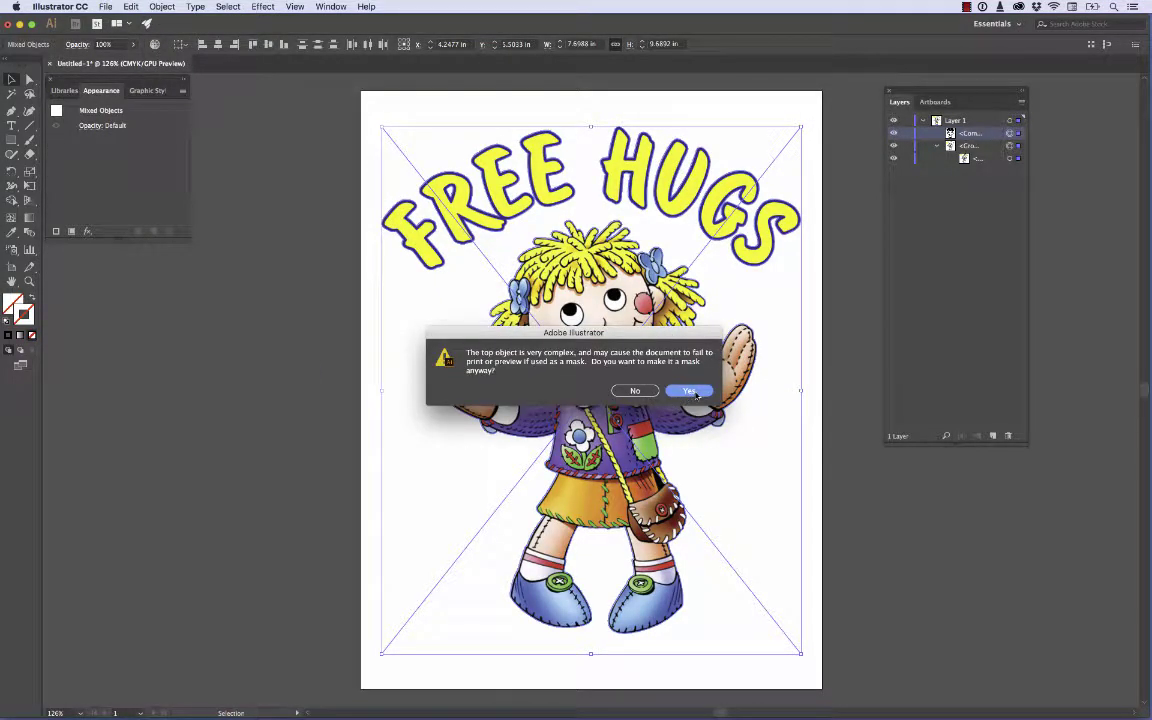
{"action": "left_click", "coordinate": [690, 391]}
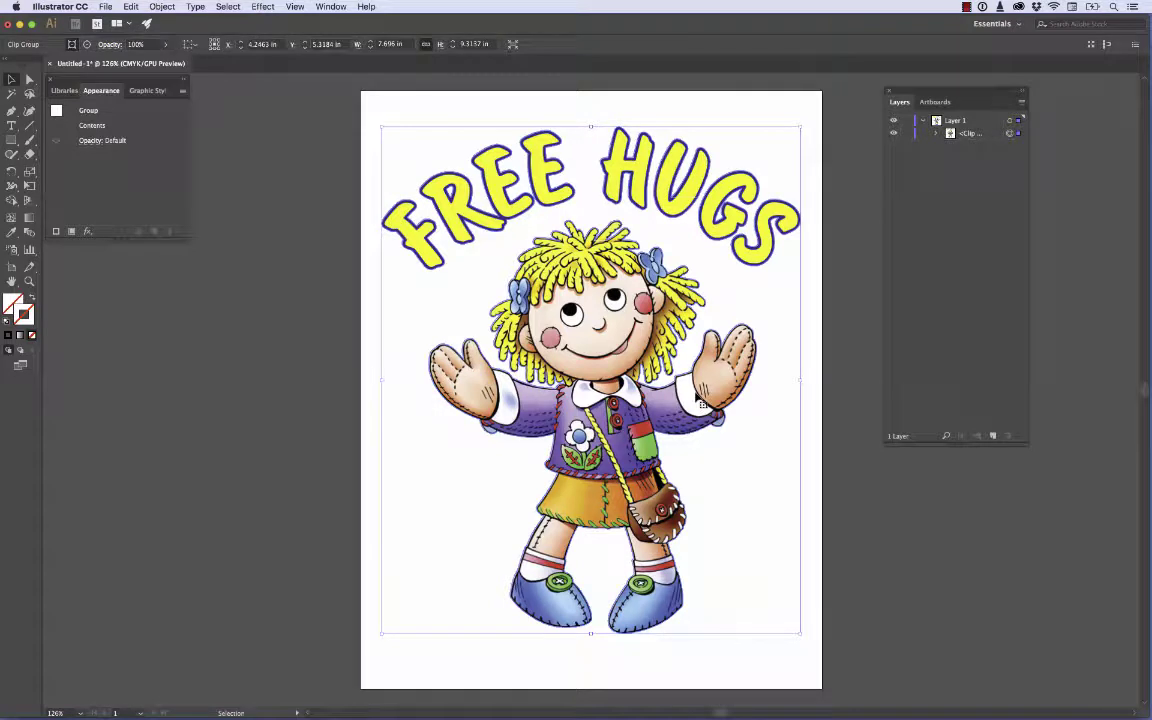